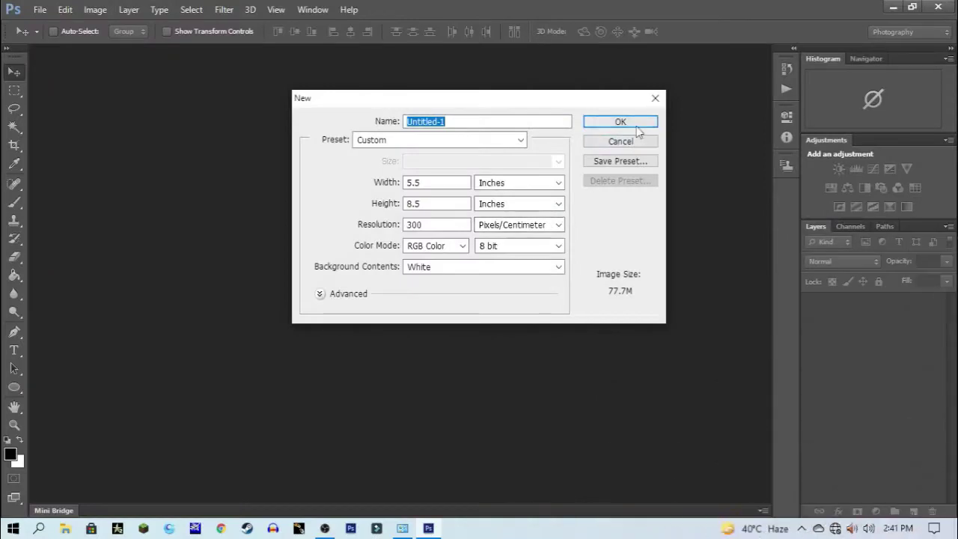
Create the new blank 5.5 × 8.5 inch, 300 ppi poster document
left_click(635, 125)
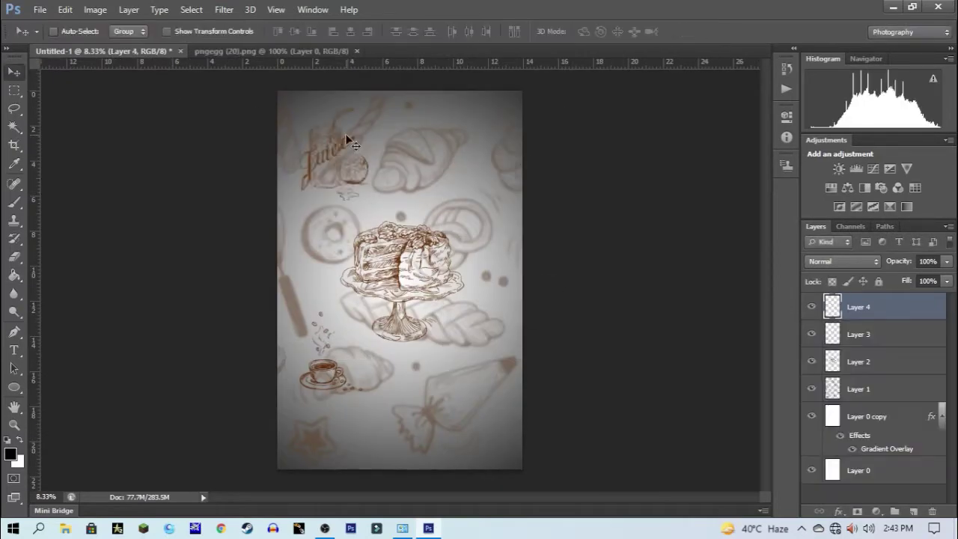
Move the Juice sketch to the lower right, fade a layer to about half opacity, and raise the small cup
left_click_drag(345, 133, 490, 317)
left_click(868, 416)
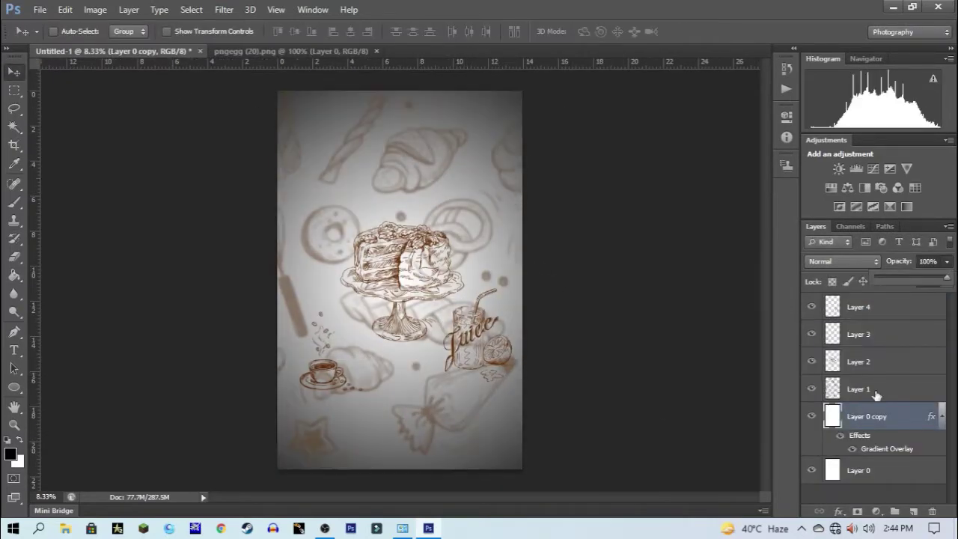
left_click(868, 389)
left_click_drag(947, 277, 905, 277)
left_click(858, 313)
left_click_drag(477, 354, 447, 406)
left_click(858, 334)
left_click_drag(308, 365, 301, 238)
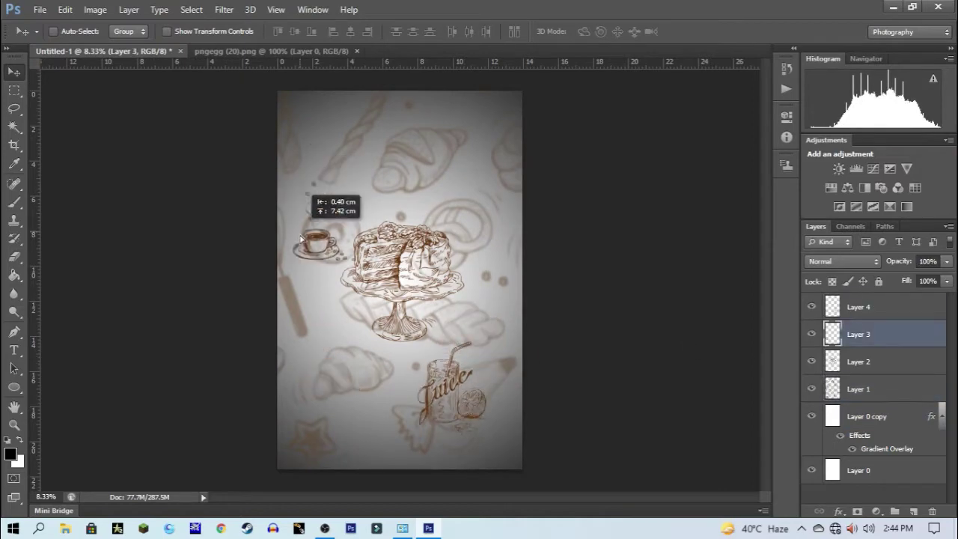
Bring the pngegg (14) coffee cup image onto the poster and resize it
left_click(859, 307)
left_click_drag(449, 389, 422, 386)
key("ctrl+o")
double_click(389, 155)
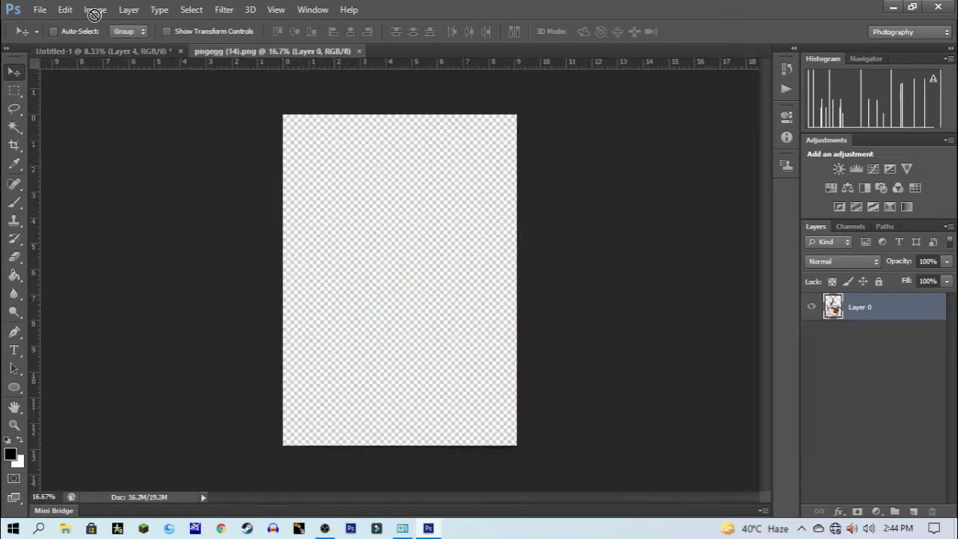
mouse_move(398, 278)
left_mouse_down()
mouse_move(384, 395)
mouse_move(446, 353)
left_mouse_up()
key("ctrl+t")
left_click_drag(476, 243, 432, 313)
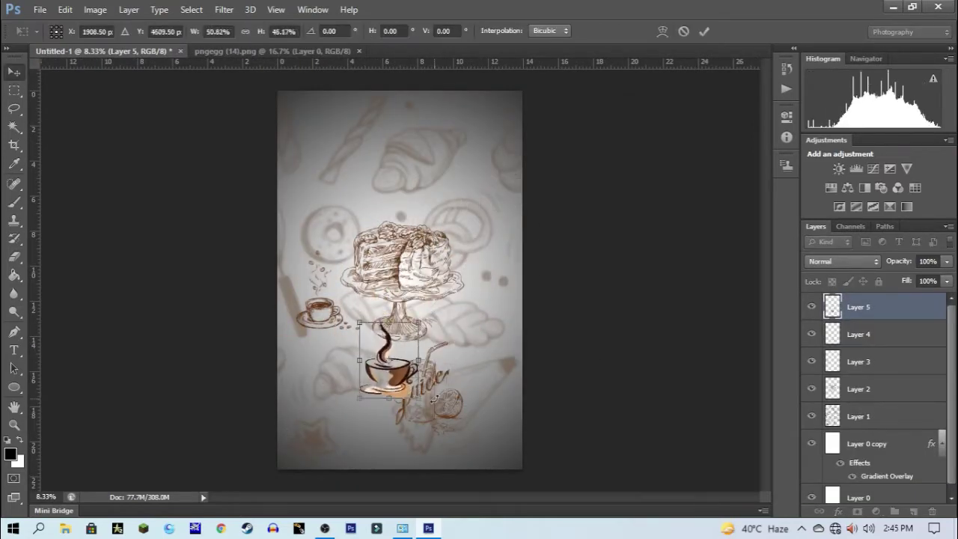
left_click_drag(395, 359, 467, 239)
key("Return")
Shrink and raise the cake sketch, and set the steaming coffee cup enlarged at the centre
left_click(422, 263)
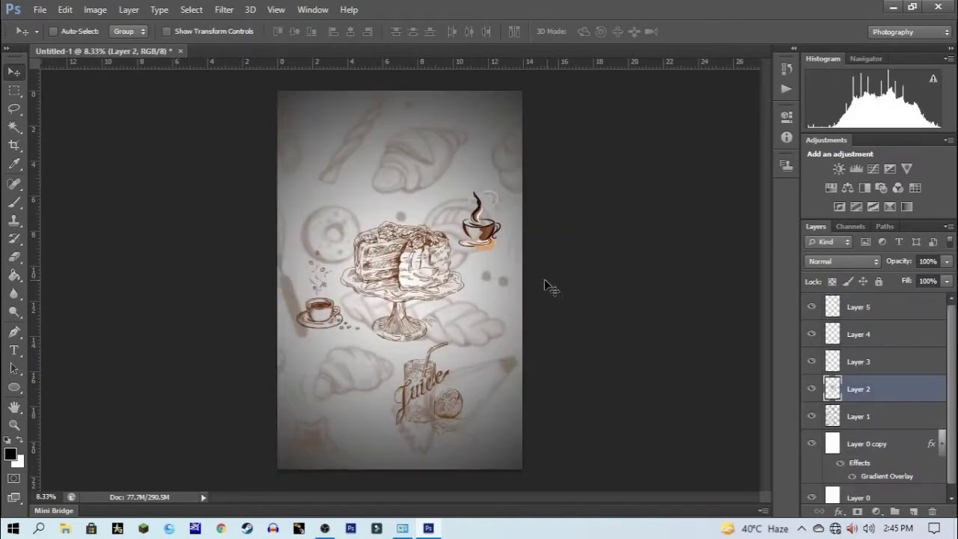
key("ctrl+t")
left_click_drag(453, 329, 419, 269)
mouse_move(416, 247)
left_mouse_down()
mouse_move(445, 198)
mouse_move(359, 161)
left_mouse_up()
key("Return")
left_click(858, 307)
key("ctrl+t")
key("Return")
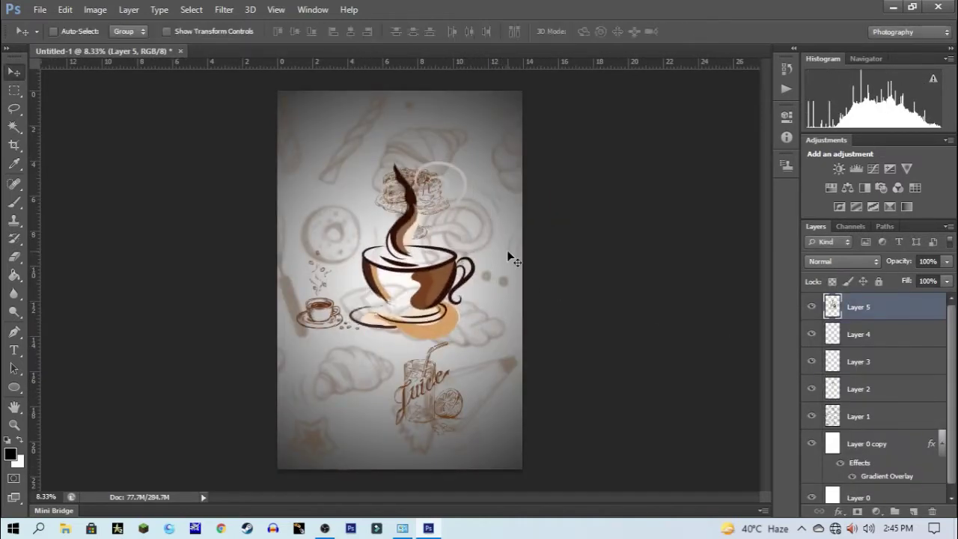
Move the cake to the right of the cup and switch to the Bakery elements image
left_click(896, 398)
key("ctrl+t")
left_click_drag(449, 167, 509, 185)
key("Return")
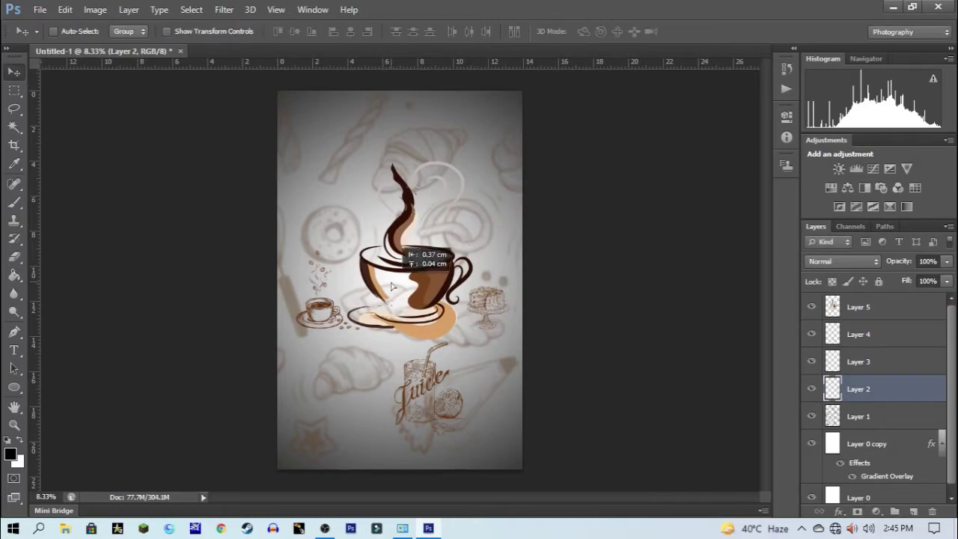
left_click(858, 307)
key("ctrl+Tab")
Copy the whole Bakery elements image into the poster and enlarge it over the poster
key("ctrl+a")
key("ctrl+c")
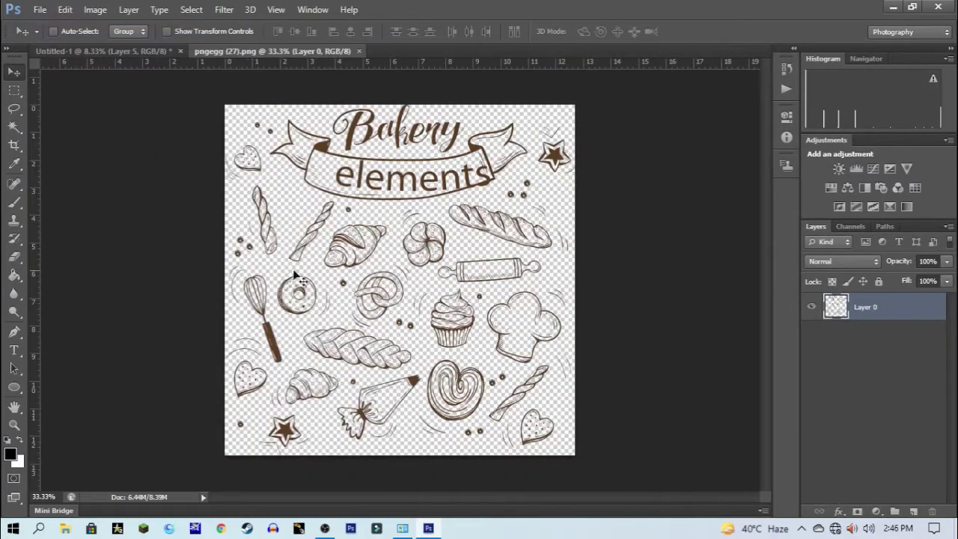
key("ctrl+Tab")
key("ctrl+v")
key("ctrl+t")
left_click_drag(312, 176, 128, 75)
key("Return")
Mask away all but the donut sketch and move the donut up beside the cup
left_click(857, 511)
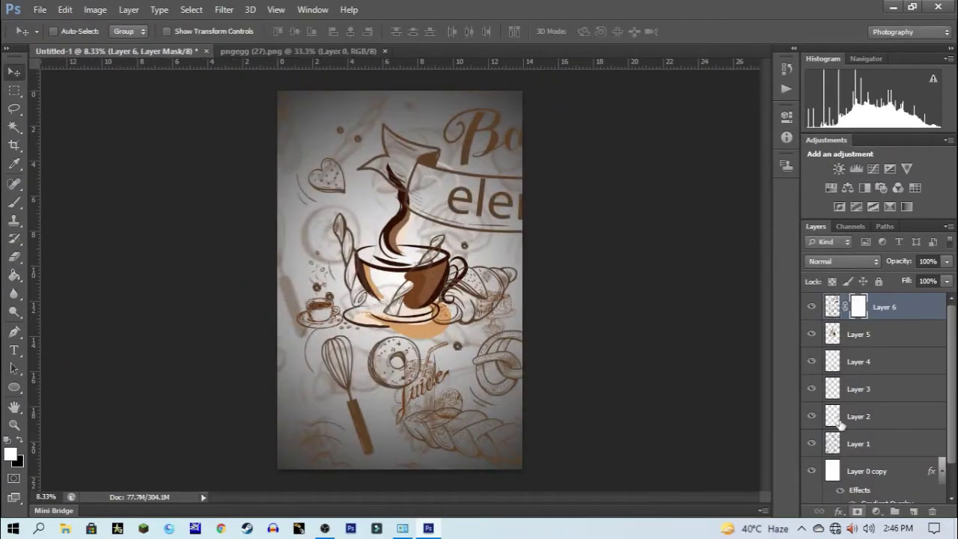
key("b")
left_click_drag(486, 198, 392, 362)
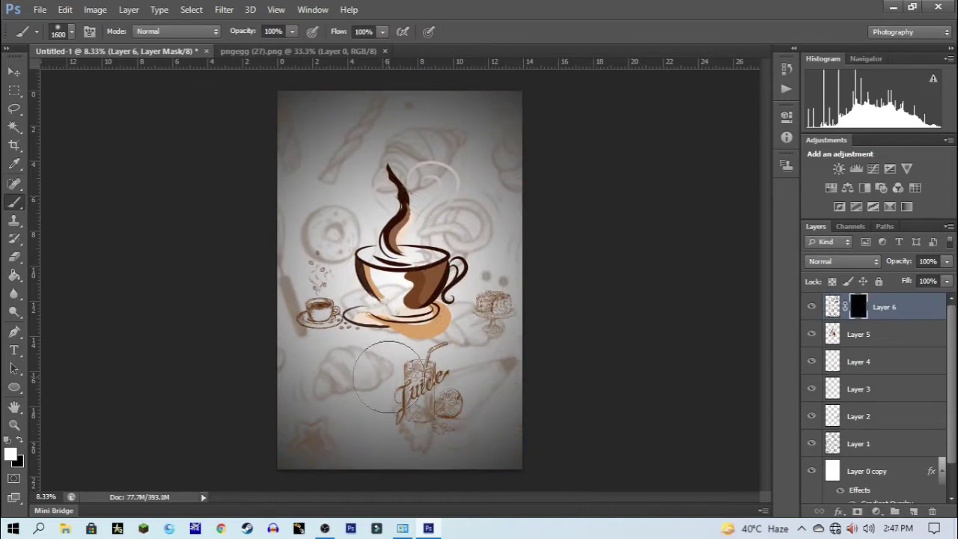
key("ctrl+t")
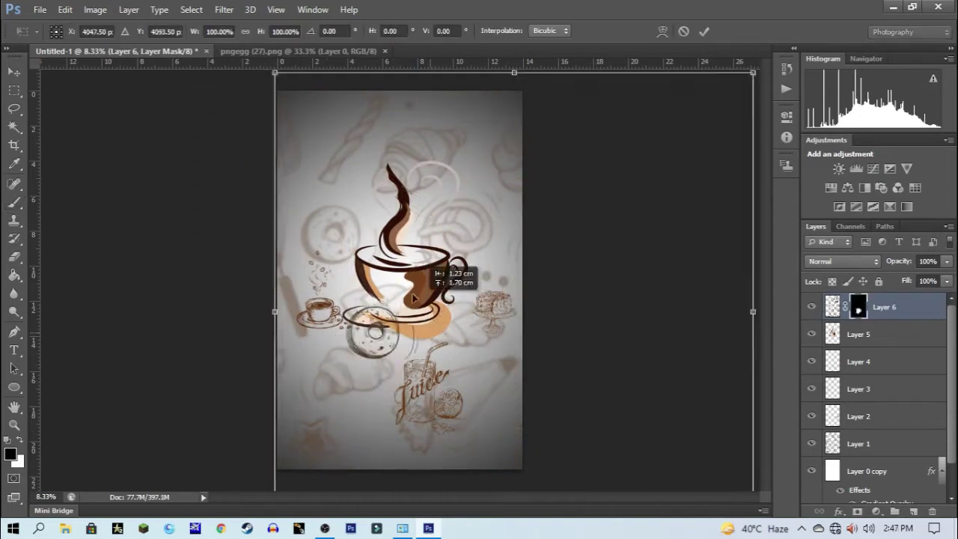
left_click_drag(392, 359, 348, 265)
key("Return")
key("bracketright")
key("bracketright")
key("bracketright")
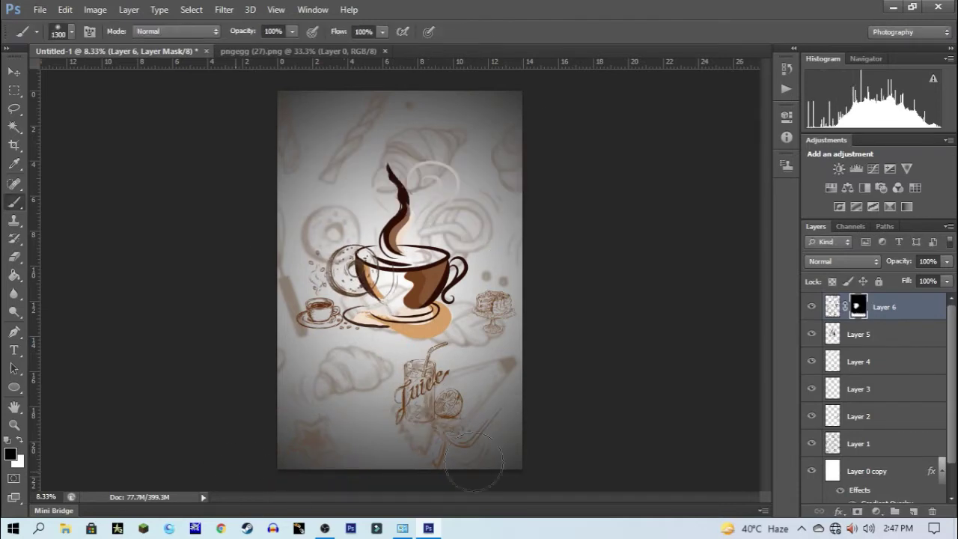
key("v")
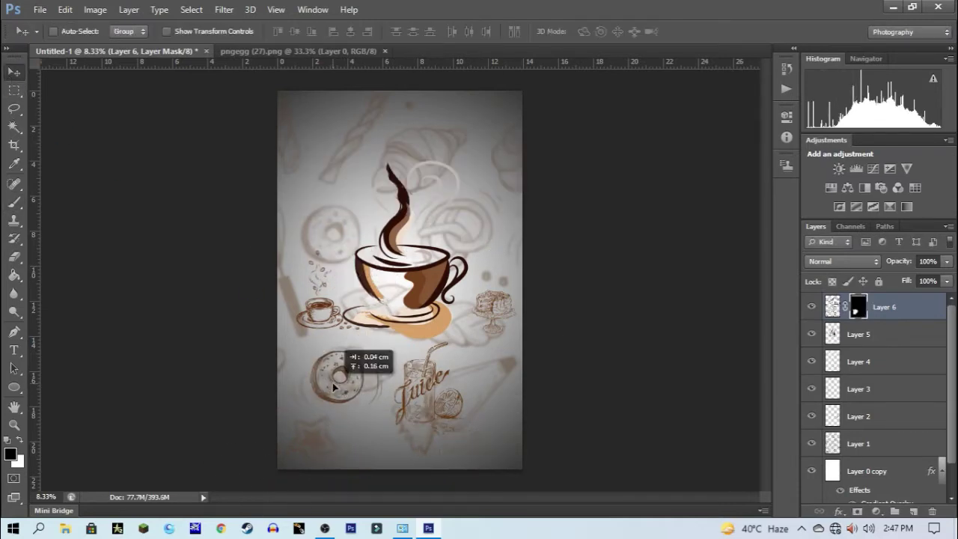
Crop the Bakery elements image to the heart pretzel and paste it into the poster
left_click(300, 50)
key("c")
left_click_drag(366, 336, 431, 228)
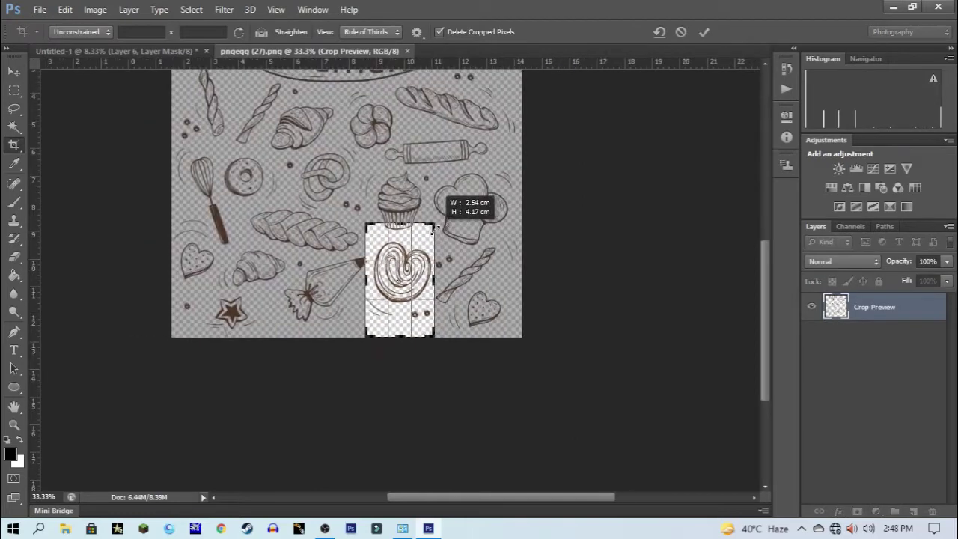
key("Return")
key("ctrl+a")
key("ctrl+x")
left_click(113, 50)
key("ctrl+v")
key("ctrl+t")
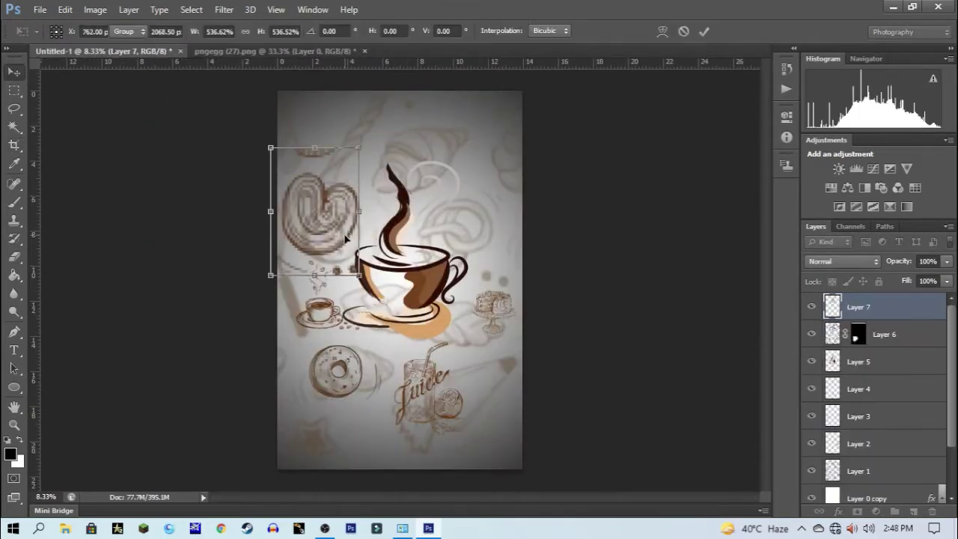
key("Return")
Add a layer mask to the heart pretzel and nudge it slightly upward
left_click(856, 511)
key("b")
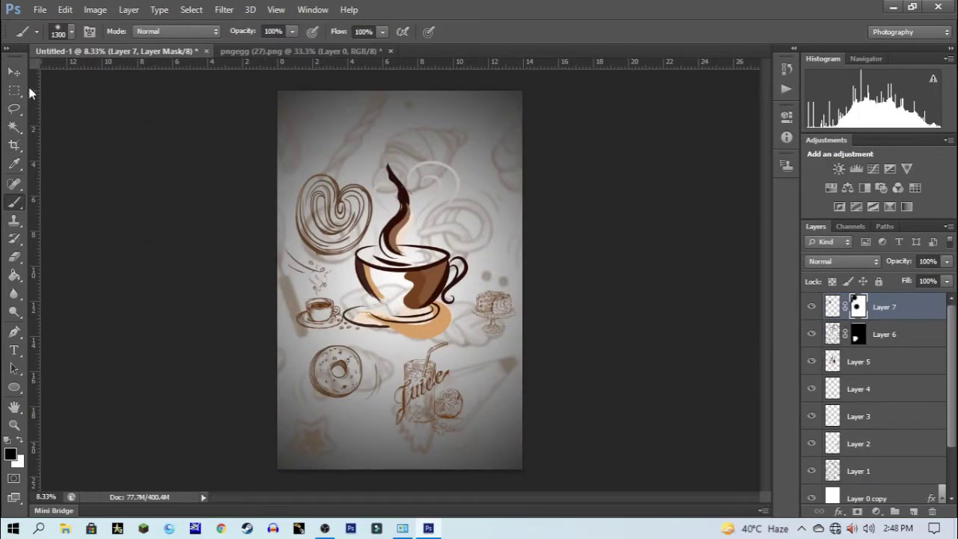
key("v")
left_click_drag(323, 241, 323, 233)
key("b")
key("x")
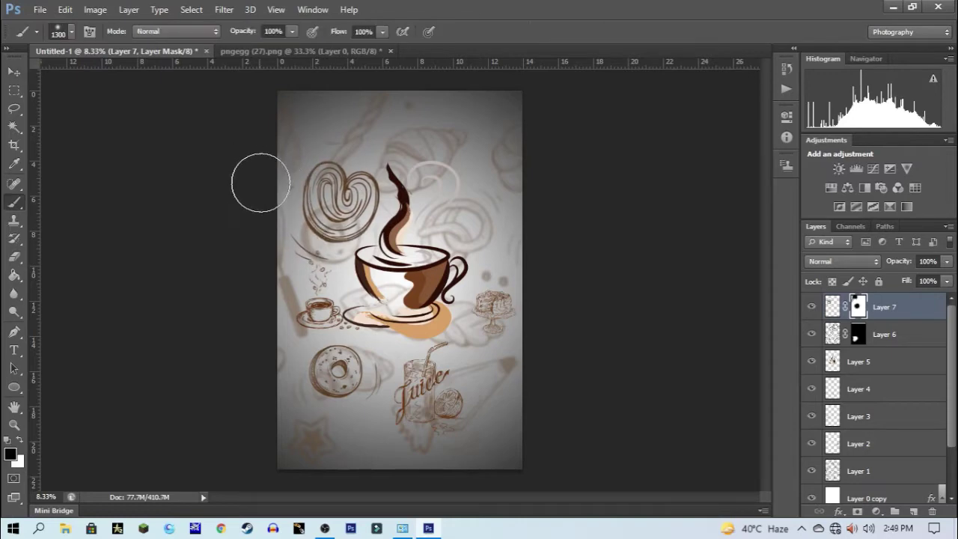
key("x")
left_click(11, 90)
Close Bakery elements without saving and add a new layer filled with white
left_click(390, 51)
left_click(461, 259)
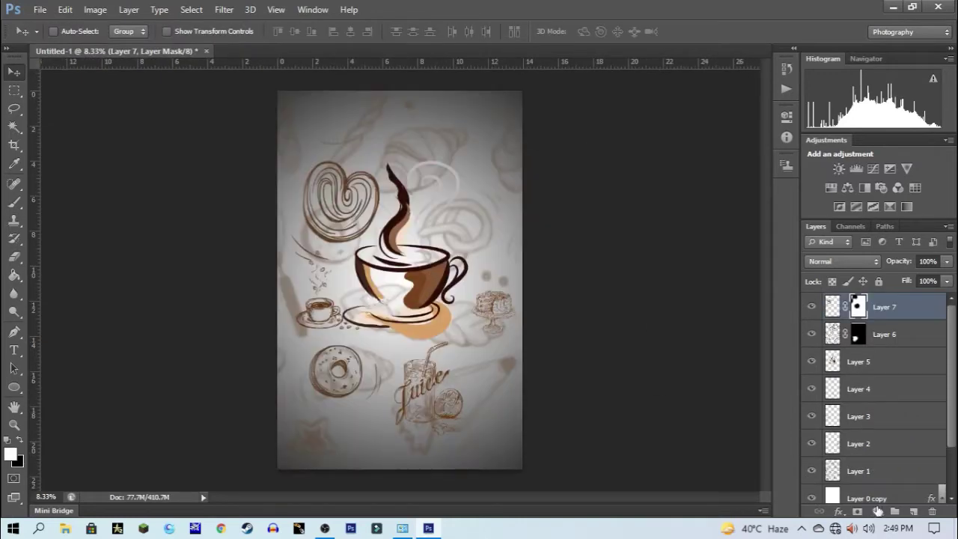
key("g")
left_click(374, 337)
left_click(838, 511)
Fill the new layer with a golden colour and move it near the bottom of the stack
left_click(10, 453)
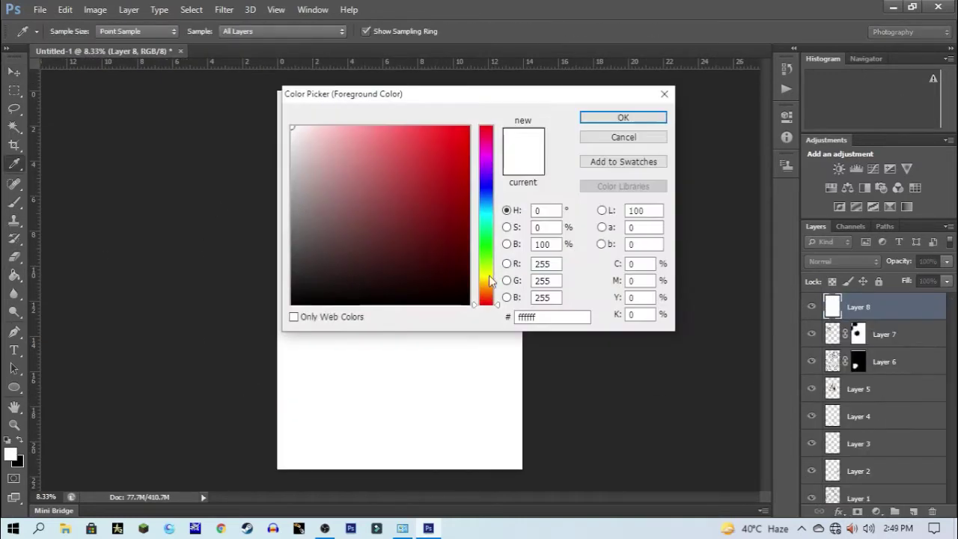
left_click(461, 185)
left_click(487, 279)
left_click(427, 172)
left_click(623, 118)
left_click(400, 299)
key("v")
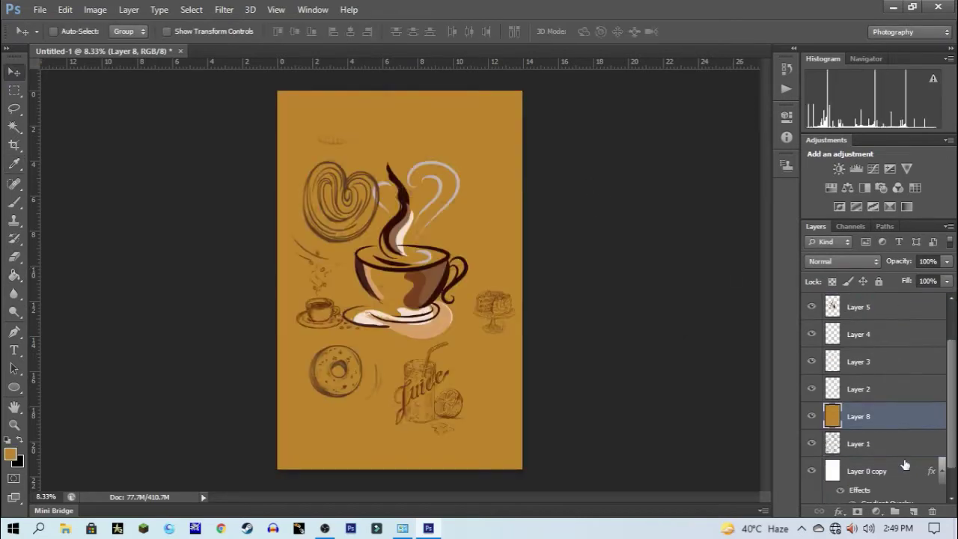
left_click_drag(858, 307, 883, 456)
left_click_drag(945, 277, 914, 278)
Give the gold layer a radial gold-to-black Gradient Overlay and lower its opacity to 46%
left_click(838, 512)
left_click(861, 454)
left_click(583, 300)
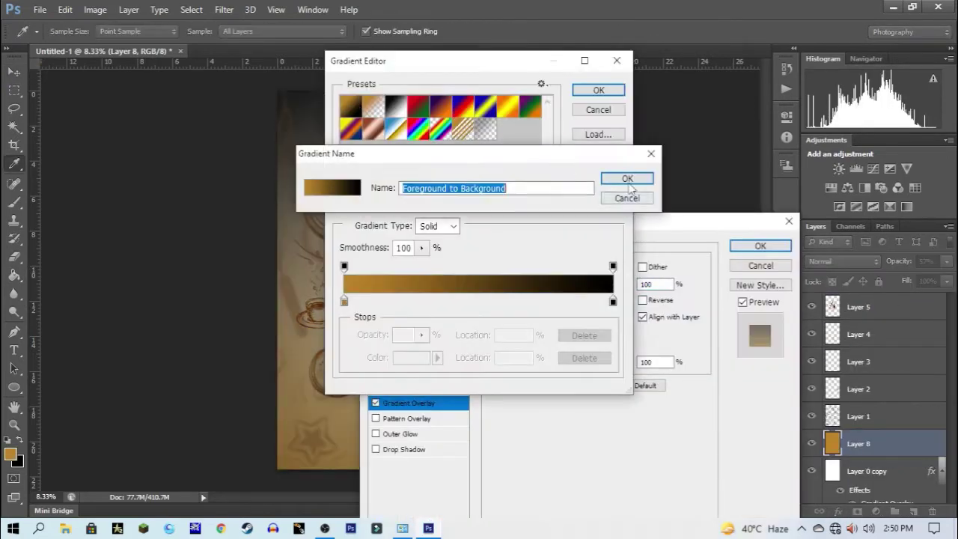
left_click(625, 318)
left_click(612, 343)
left_click(759, 245)
left_click(947, 261)
left_click_drag(920, 278, 911, 278)
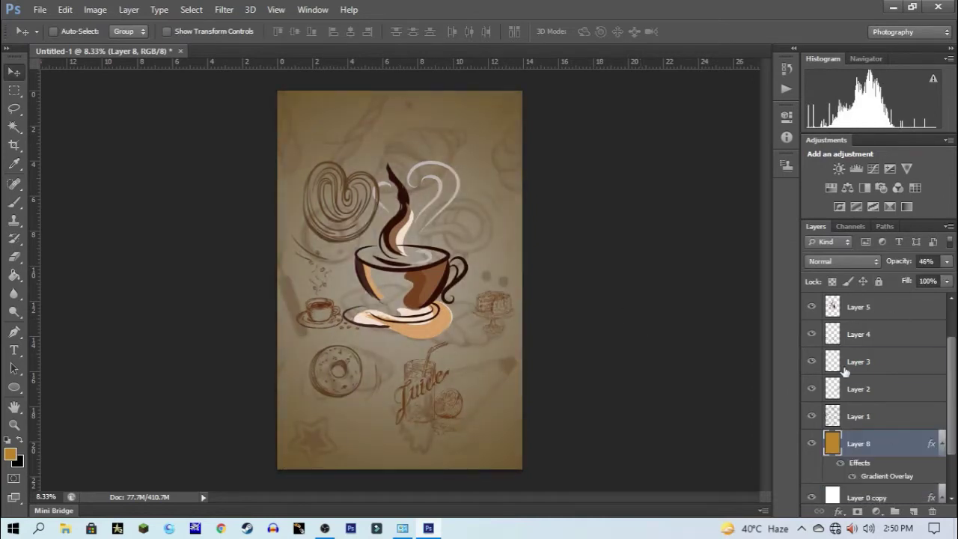
Bring the steaming coffee cup above the other sketches and enlarge it slightly
left_click(853, 307)
key("ctrl+bracketright")
key("ctrl+bracketright")
key("ctrl+t")
mouse_move(471, 344)
left_mouse_down()
mouse_move(516, 387)
mouse_move(449, 345)
left_mouse_up()
Commit the cup's new size and add a 'Coffee' text line near the poster top
key("Return")
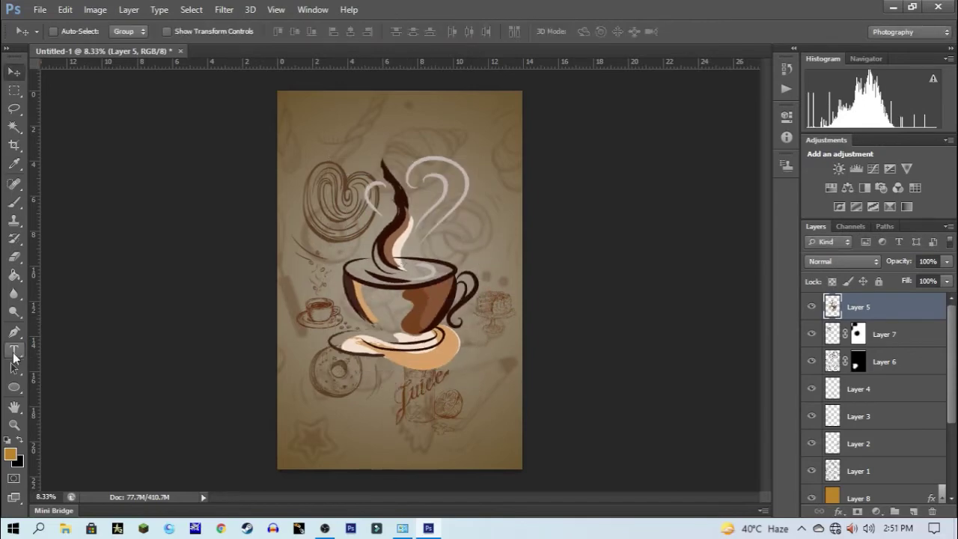
left_click(14, 349)
left_click(307, 128)
type("Coffee")
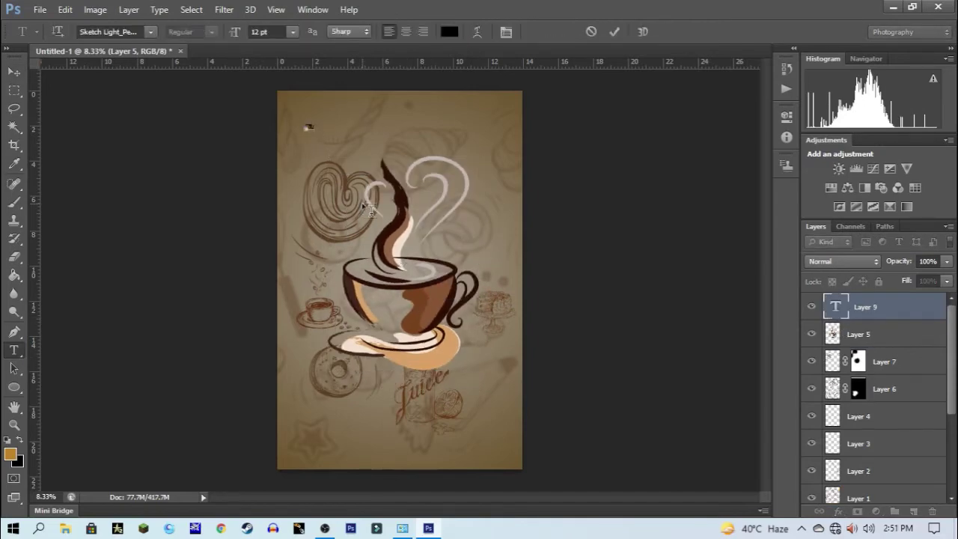
Set the title text in Freestyle Script at about 53 pt
key("ctrl+a")
left_click(149, 32)
scroll(187, 262, "up", 10)
left_click(187, 332)
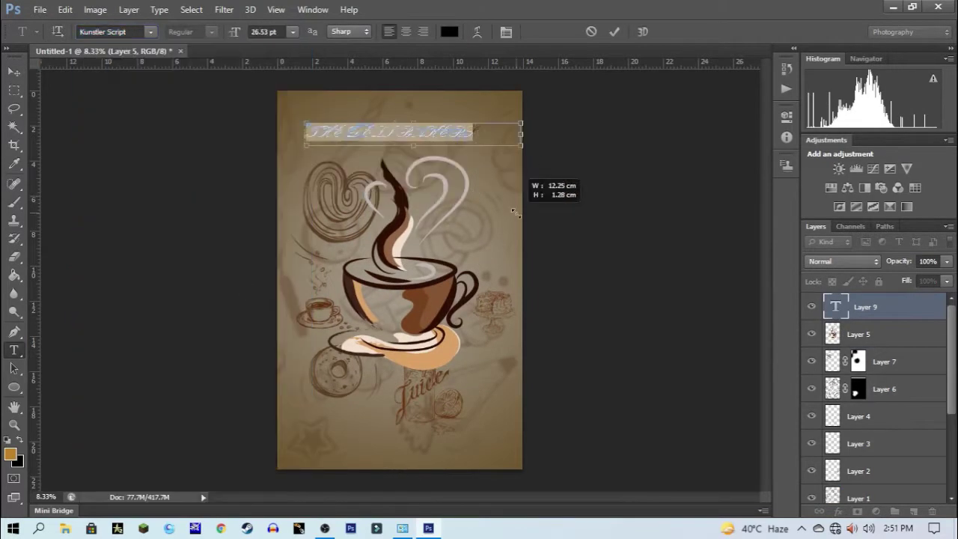
left_click(150, 31)
scroll(238, 337, "up", 5)
left_click(238, 367)
left_click_drag(426, 147, 499, 161)
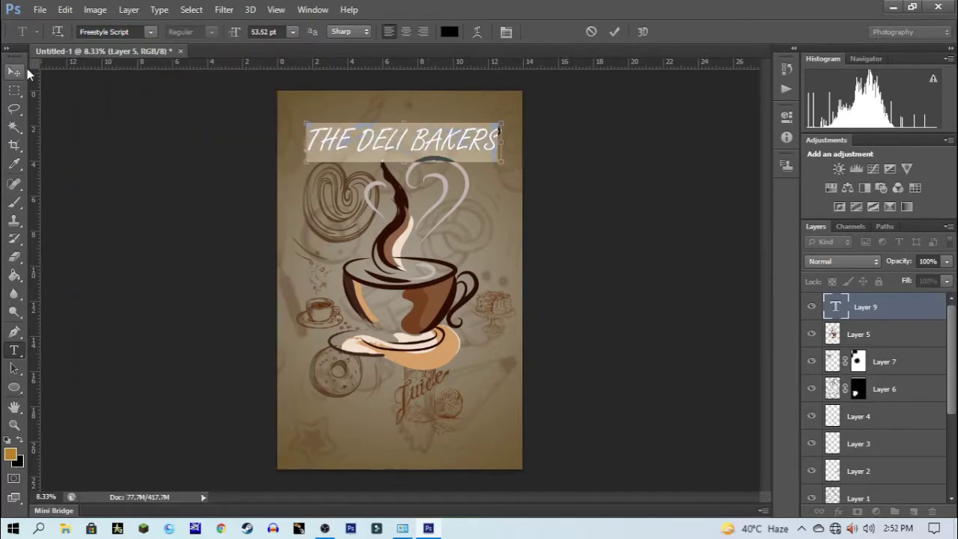
key("ctrl+Return")
Move the title up near the poster top and give it Stroke and Gradient Overlay styles
key("v")
left_click_drag(406, 148, 415, 119)
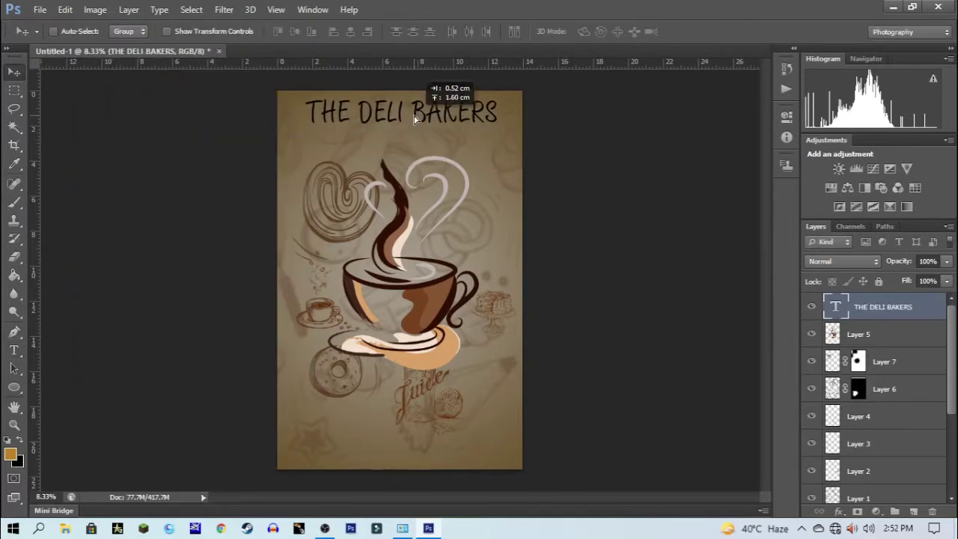
left_click(839, 511)
left_click(853, 358)
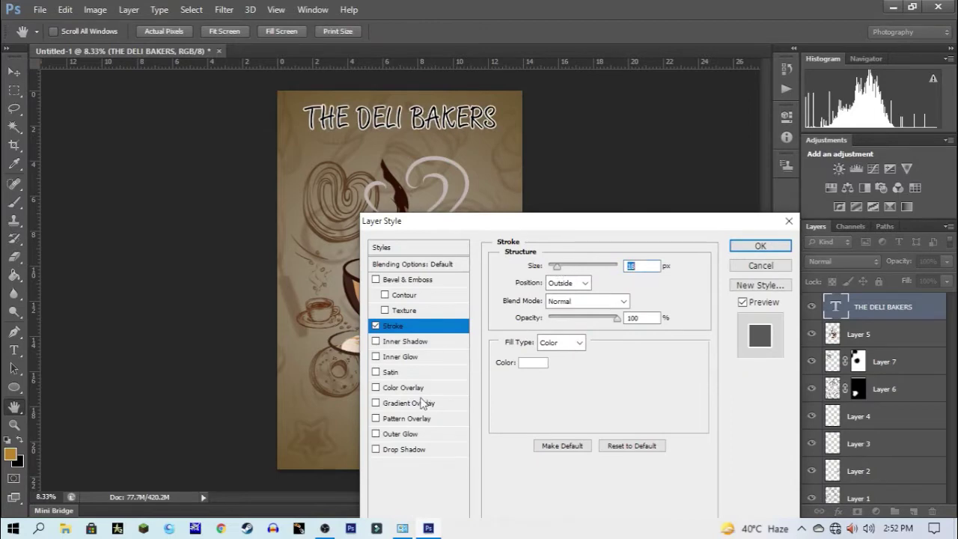
left_click(409, 402)
left_click(587, 299)
key("Escape")
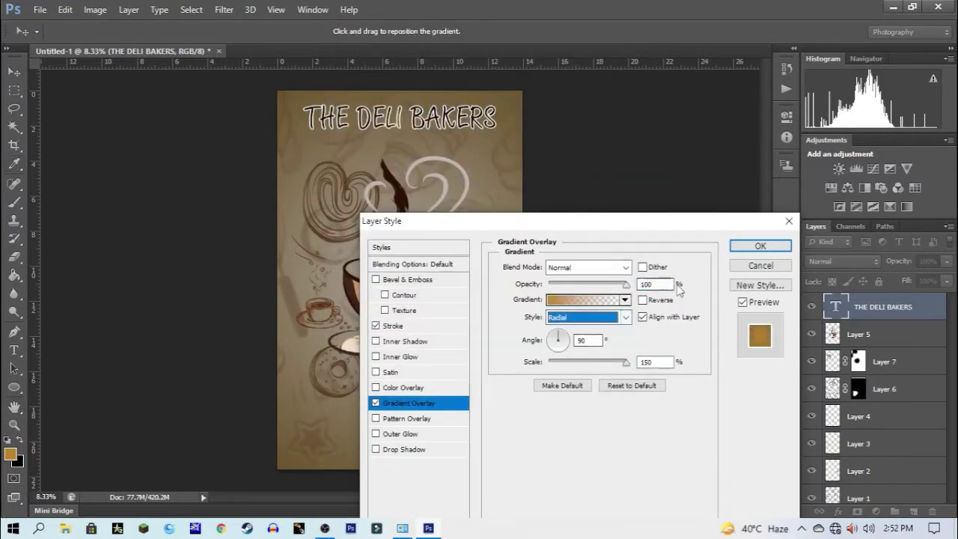
left_click(760, 245)
key("ctrl+o")
Bring the coffee labels image into the poster, enlarged to fill it
double_click(396, 115)
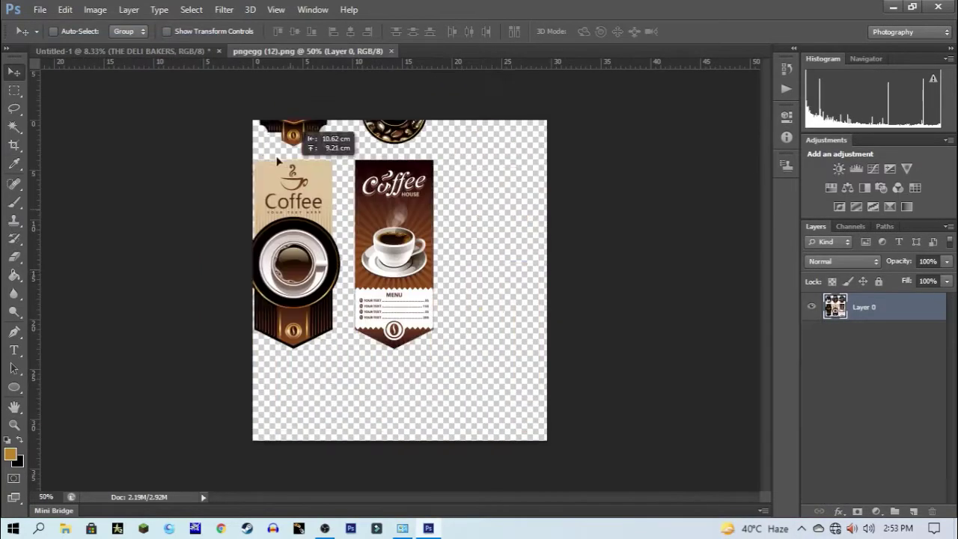
key("ctrl+t")
left_click_drag(431, 281, 516, 187)
key("Return")
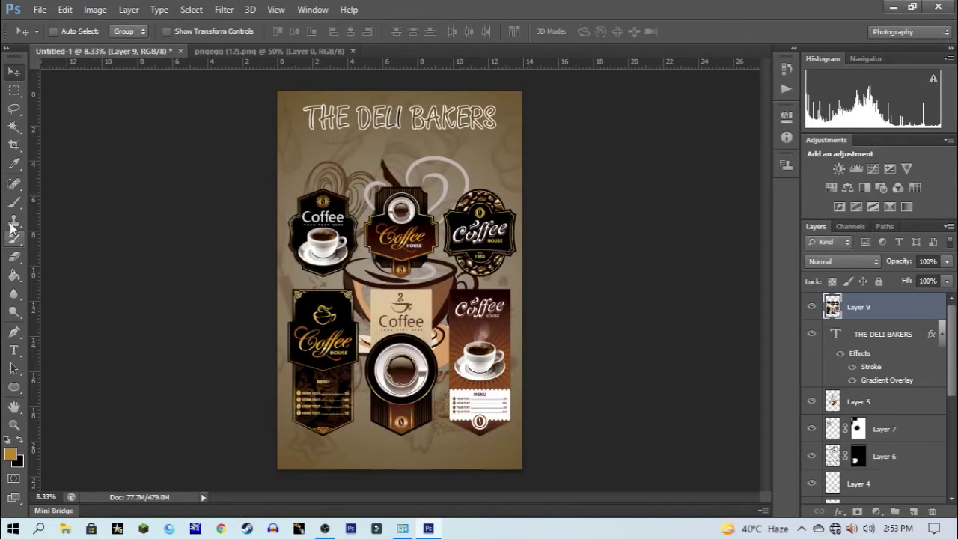
Paint the mask black to hide all but one coffee badge
key("b")
key("d")
key("x")
left_click_drag(400, 210, 479, 231)
left_click_drag(322, 246, 322, 404)
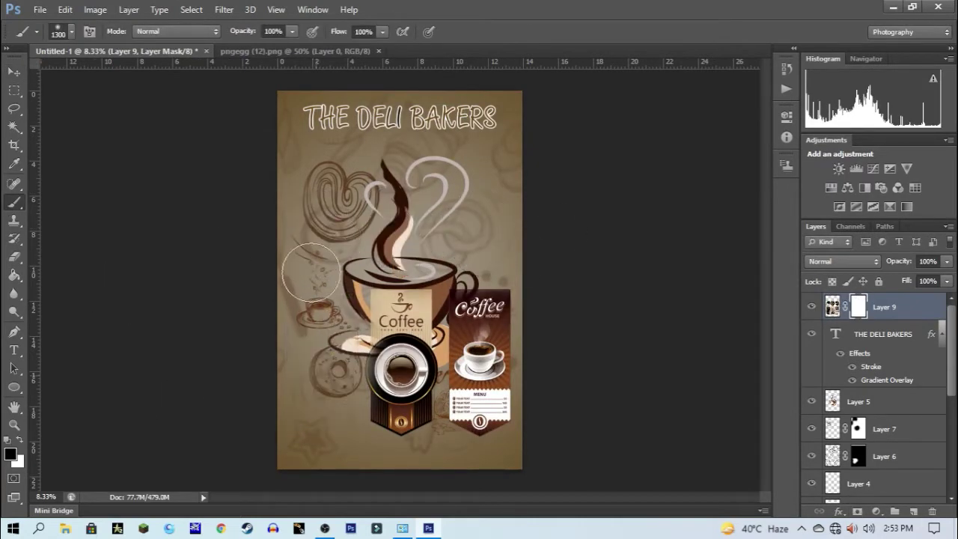
left_click_drag(494, 299, 479, 404)
key("ctrl+plus")
key("ctrl+plus")
key("bracketleft")
key("bracketleft")
key("bracketleft")
key("x")
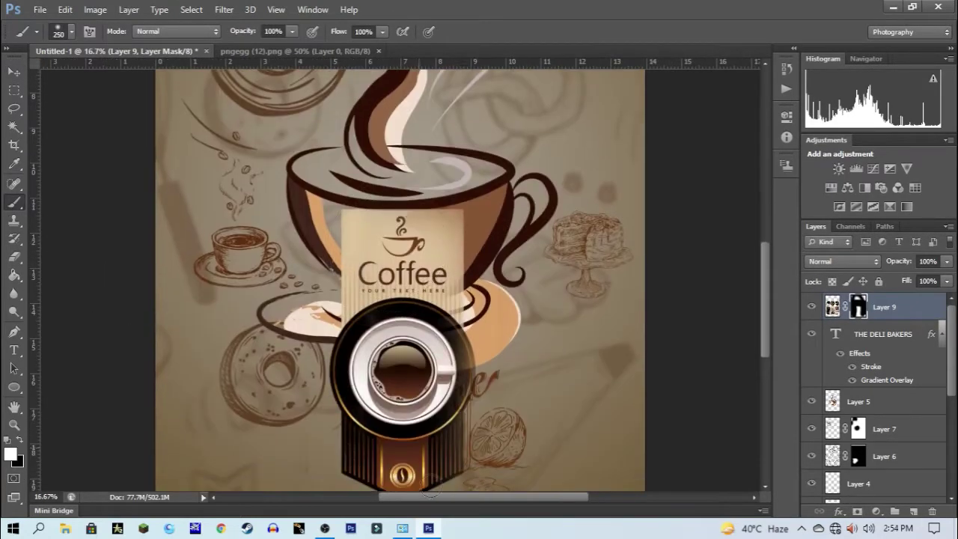
scroll(404, 421, "down", 2)
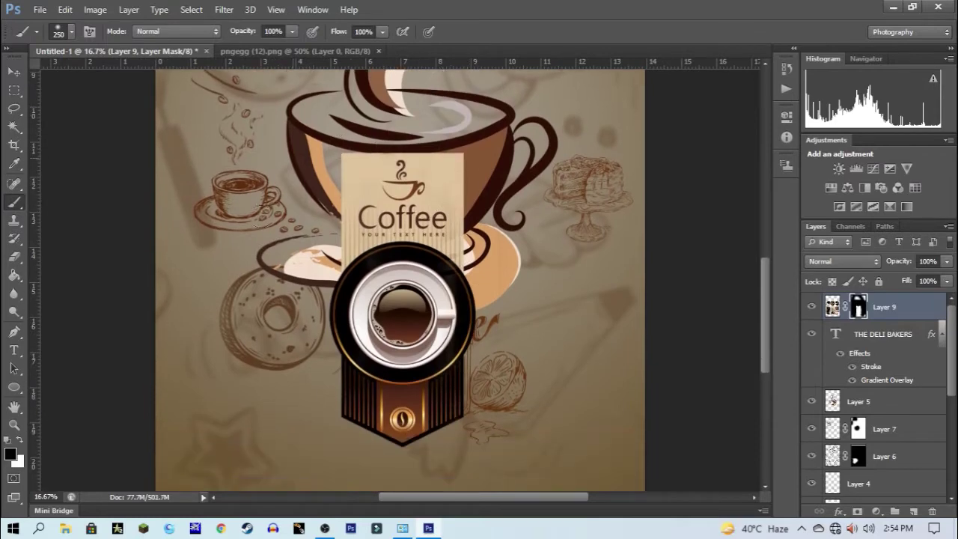
Shrink the coffee badge into the poster's top-left corner
key("v")
key("ctrl+minus")
key("ctrl+minus")
key("ctrl+t")
left_click_drag(449, 254, 376, 181)
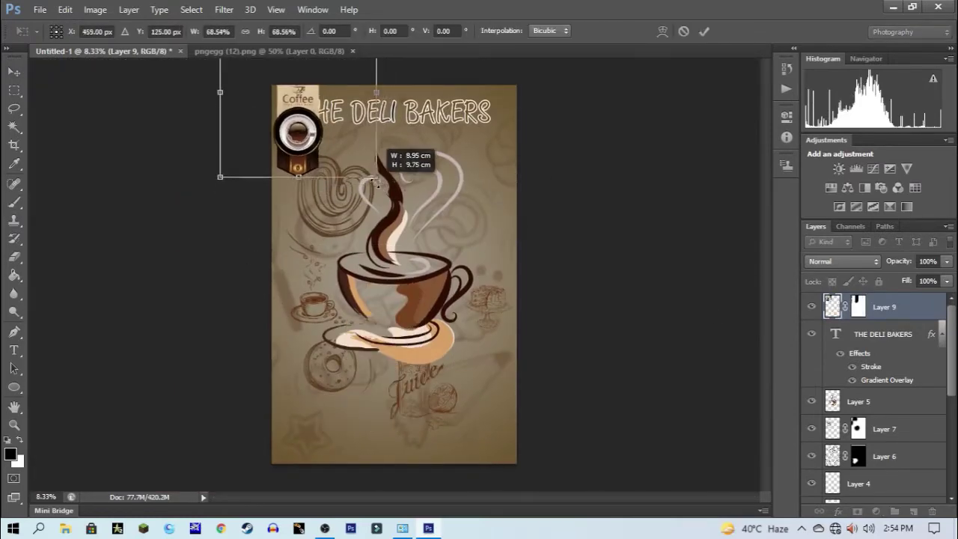
key("Return")
Slightly enlarge the THE DELI BAKERS title and reselect the coffee badge layer
left_click(883, 333)
key("ctrl+t")
left_click_drag(508, 96, 516, 91)
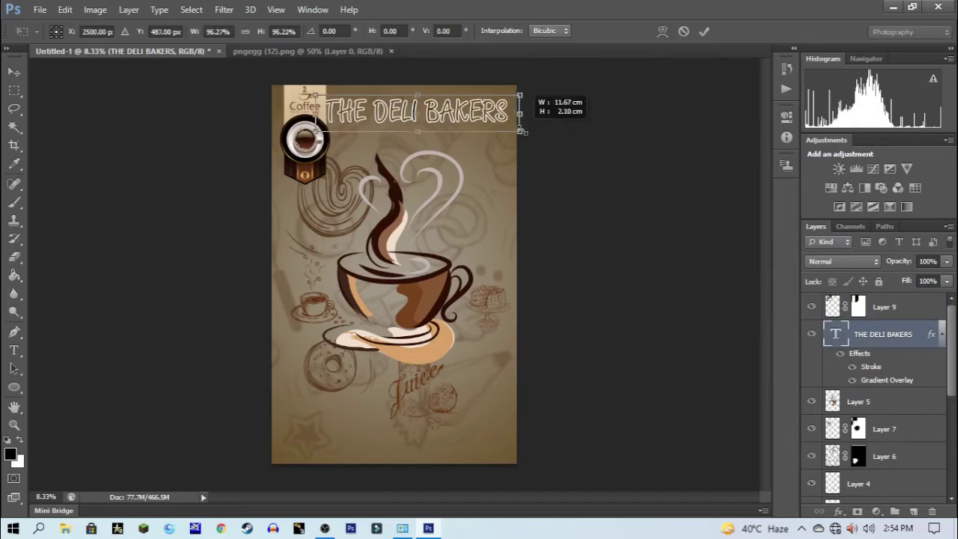
key("Return")
left_click(883, 306)
Duplicate the badge and paint the copy's layer mask to reveal the coffee-house menu card
key("ctrl+j")
left_click_drag(305, 142, 415, 366)
key("b")
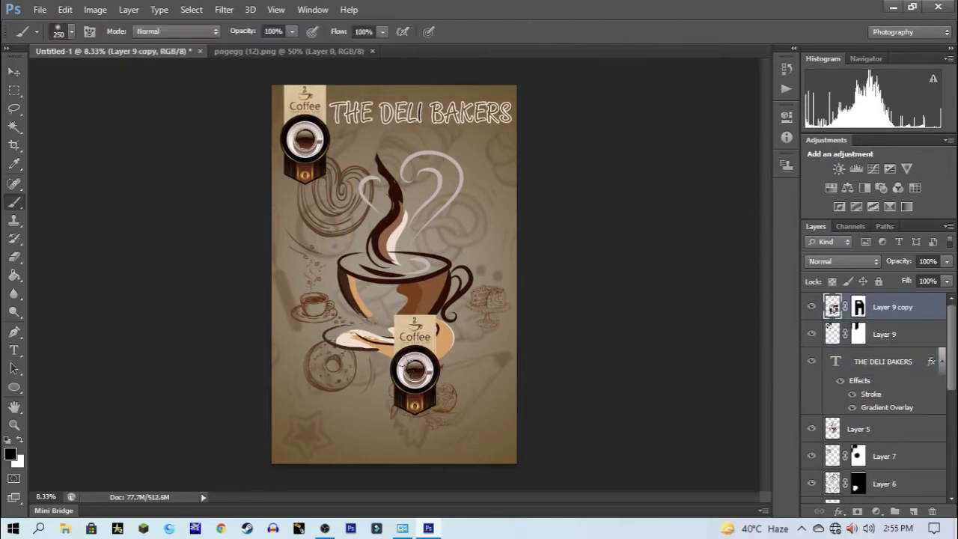
key("x")
left_click_drag(483, 361, 419, 359)
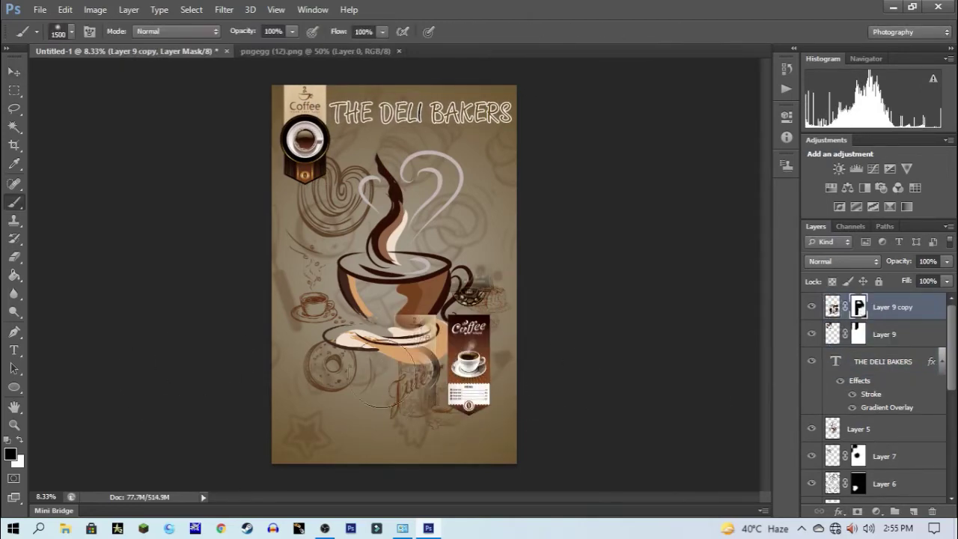
scroll(419, 359, "up", 1)
scroll(524, 374, "up", 1)
scroll(573, 260, "up", 1)
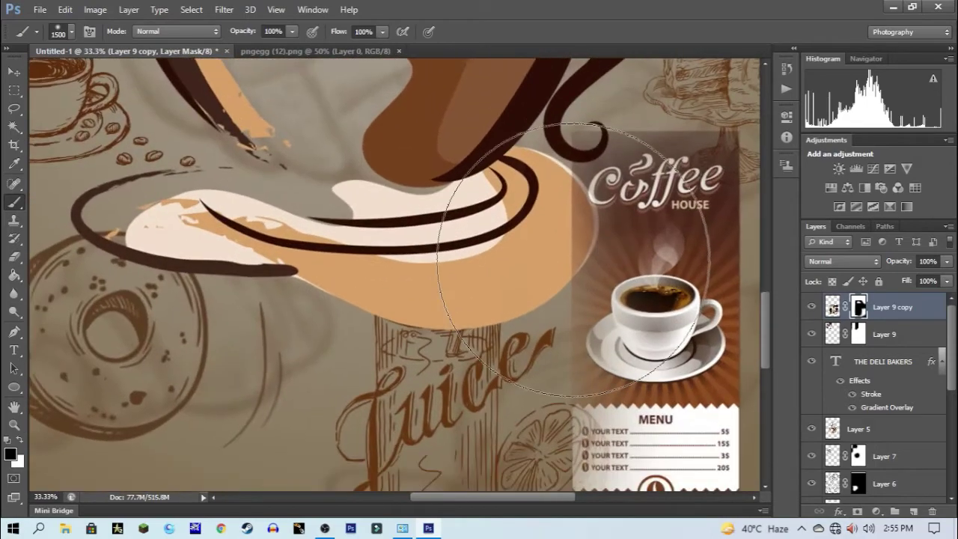
left_click_drag(576, 391, 591, 225)
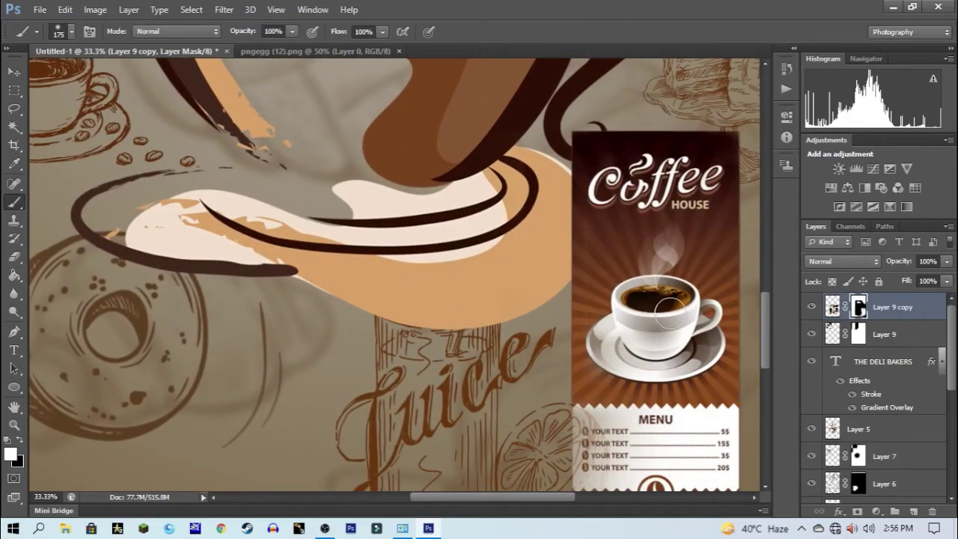
scroll(569, 239, "down", 3)
scroll(564, 232, "up", 3)
Mask out the card's Coffee House heading with a larger black brush
key("x")
key("bracketright")
key("bracketright")
key("bracketright")
left_click_drag(613, 161, 729, 159)
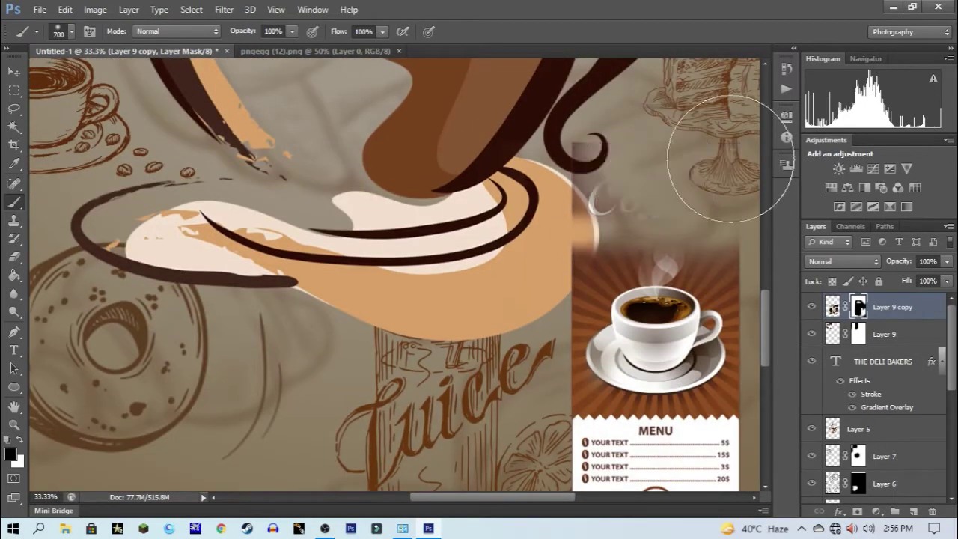
Clone Stamp away the YOUR TEXT sample lines on the zoomed-in menu card
key("ctrl+plus")
key("ctrl+plus")
scroll(636, 359, "right", 3)
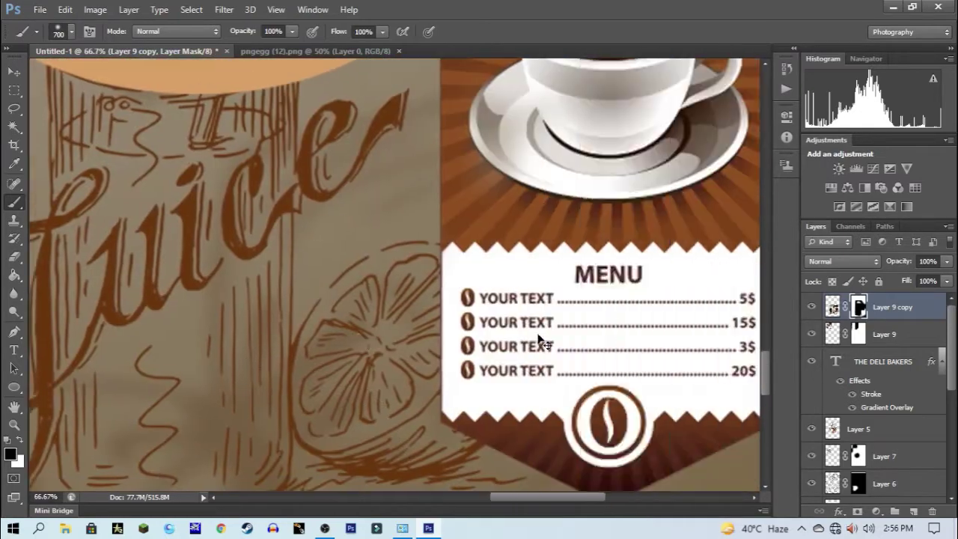
key("s")
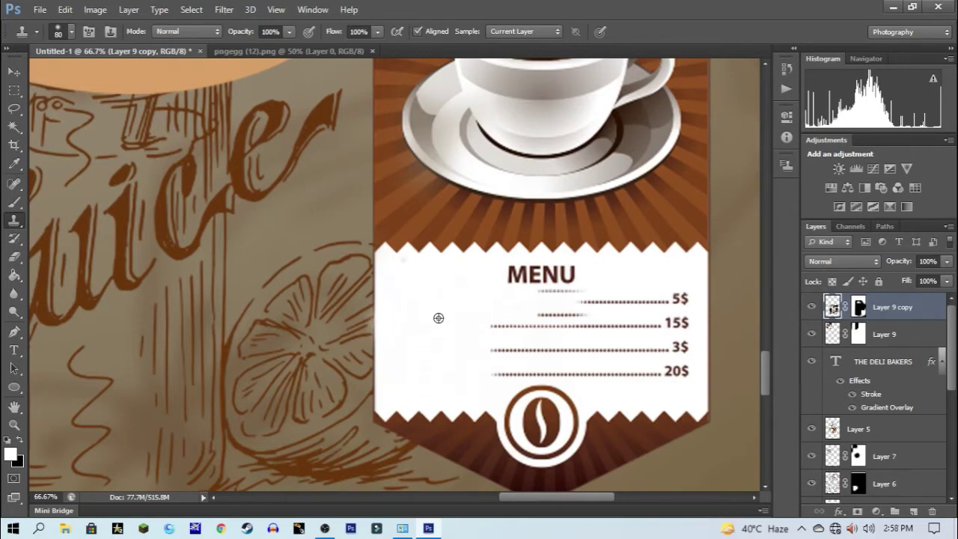
key("bracketleft")
key("bracketleft")
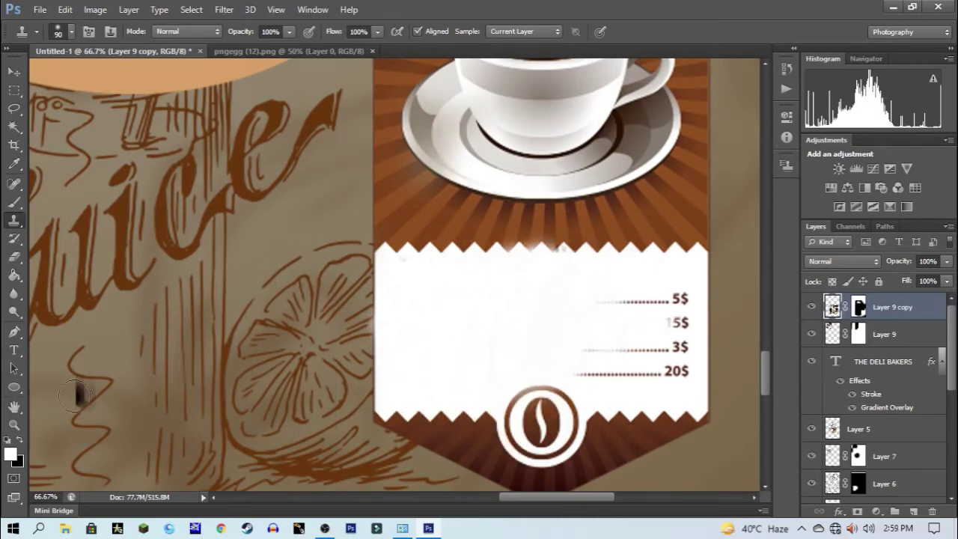
Cover the price list with a white-filled rectangle (Rectangle 1)
key("u")
left_click_drag(490, 276, 695, 385)
left_click(120, 32)
left_click(63, 95)
Add the Speciality heading at the card's top-left and scale it to about 61%
key("v")
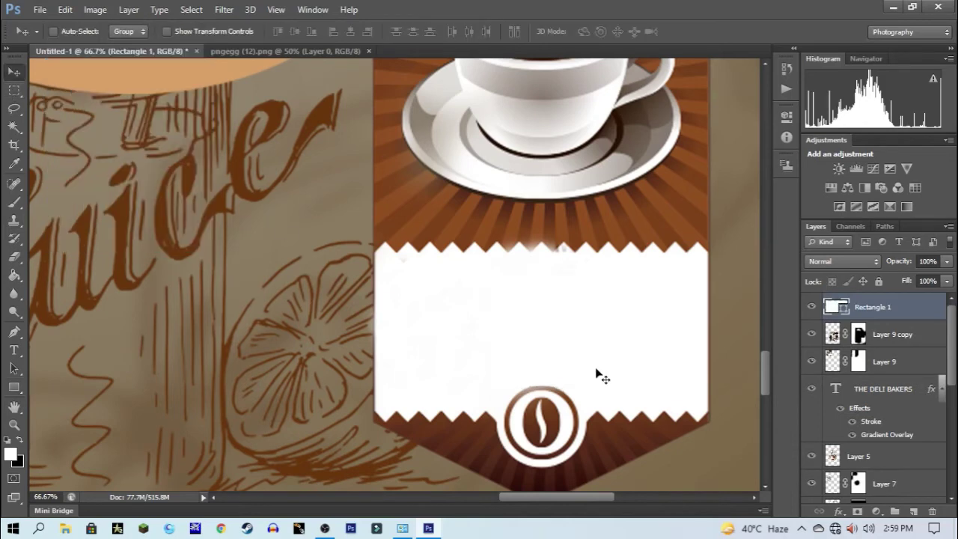
left_click(409, 292)
type("Speciality")
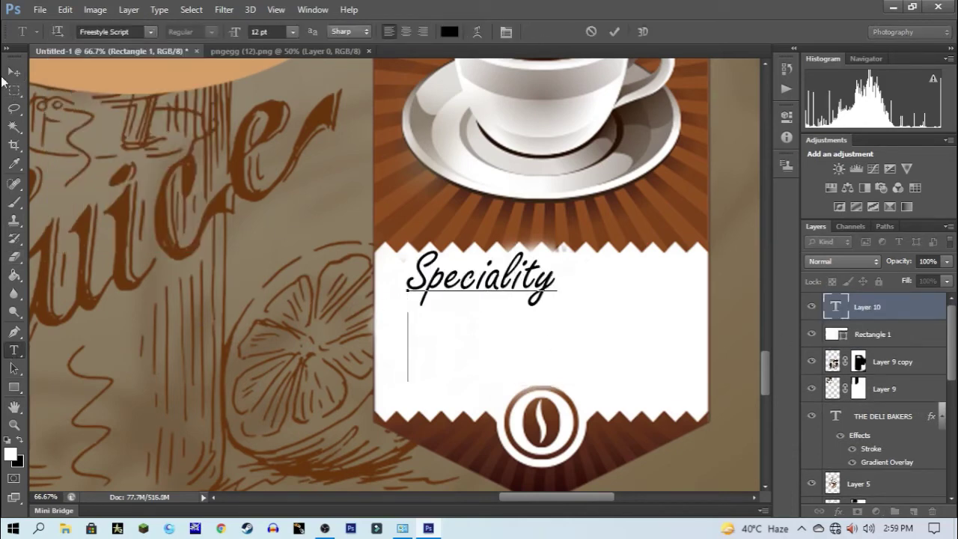
key("ctrl+t")
left_click_drag(545, 421, 479, 343)
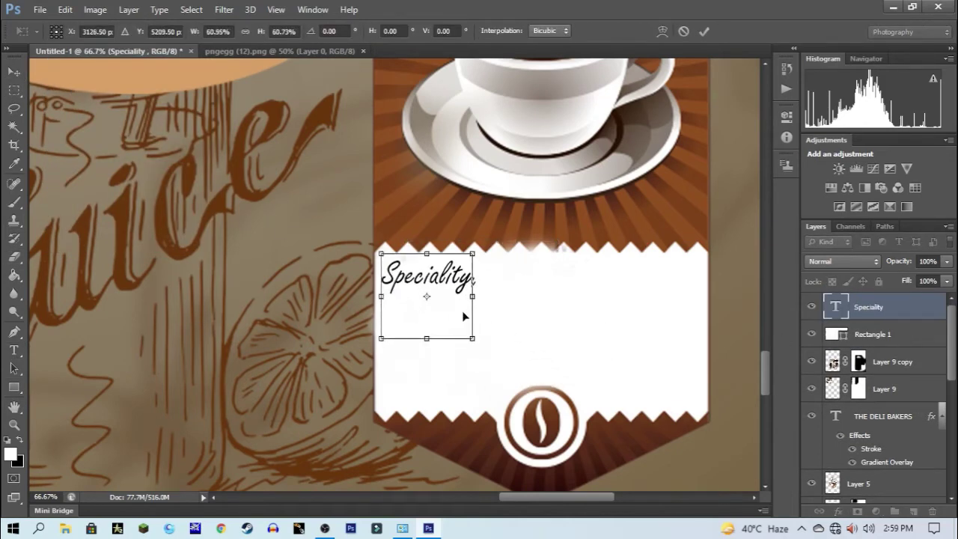
key("Return")
Type the 8 pt list Cake, Coffee, Sugar Biscuit, Juice and fit it under Speciality
key("t")
left_click(393, 303)
left_click(292, 32)
left_click(277, 96)
type("Cake")
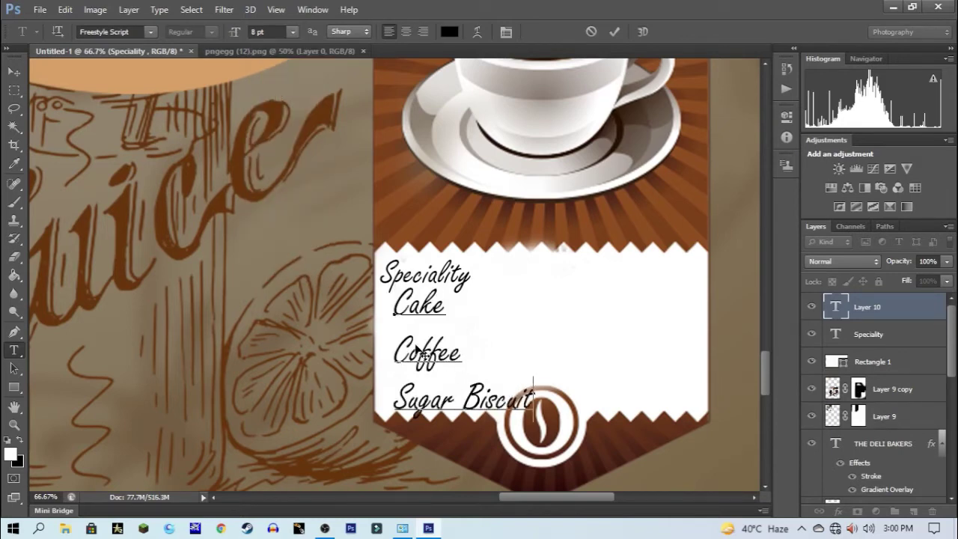
mouse_move(535, 280)
left_mouse_down()
mouse_move(483, 338)
mouse_move(480, 288)
left_mouse_up()
left_click_drag(487, 469, 479, 410)
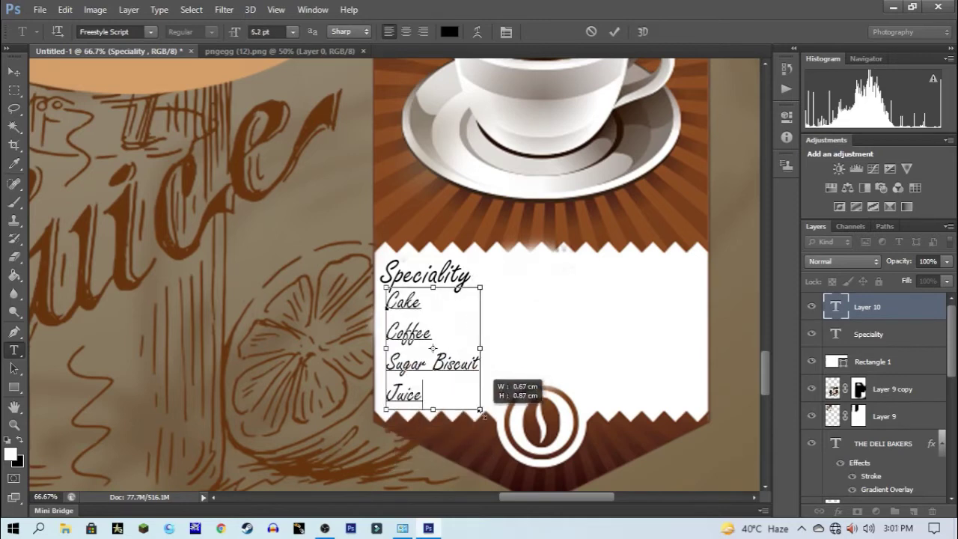
left_click_drag(479, 314, 468, 269)
key("Return")
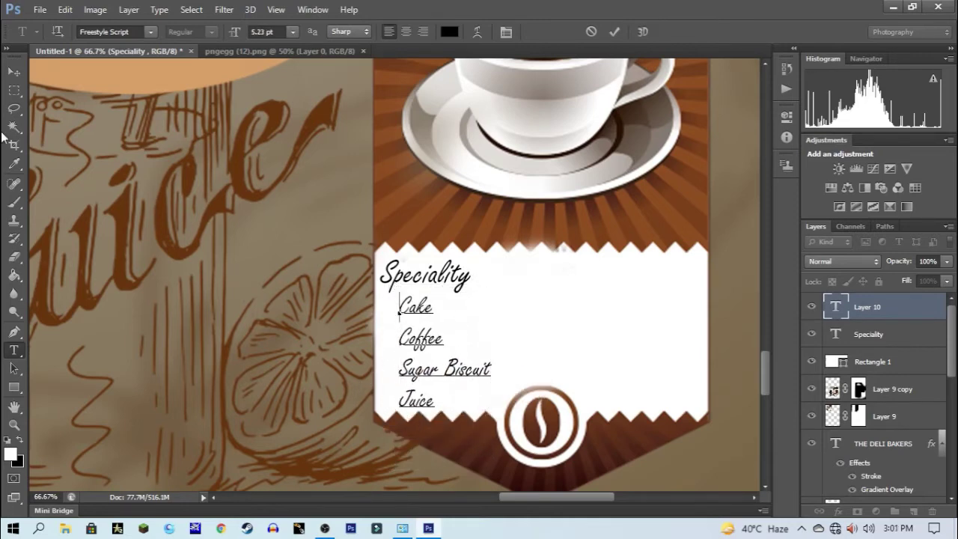
Draw a small ellipse bullet beside Cake
left_click(13, 387)
left_click(75, 410)
mouse_move(388, 306)
left_mouse_down()
mouse_move(438, 359)
mouse_move(402, 322)
left_mouse_up()
Resize the bullet circle and place a copy for the next item
key("ctrl+t")
key("ctrl+plus")
key("ctrl+plus")
key("Return")
scroll(421, 436, "down", 3)
key("v")
left_click_drag(389, 251, 394, 258, "alt")
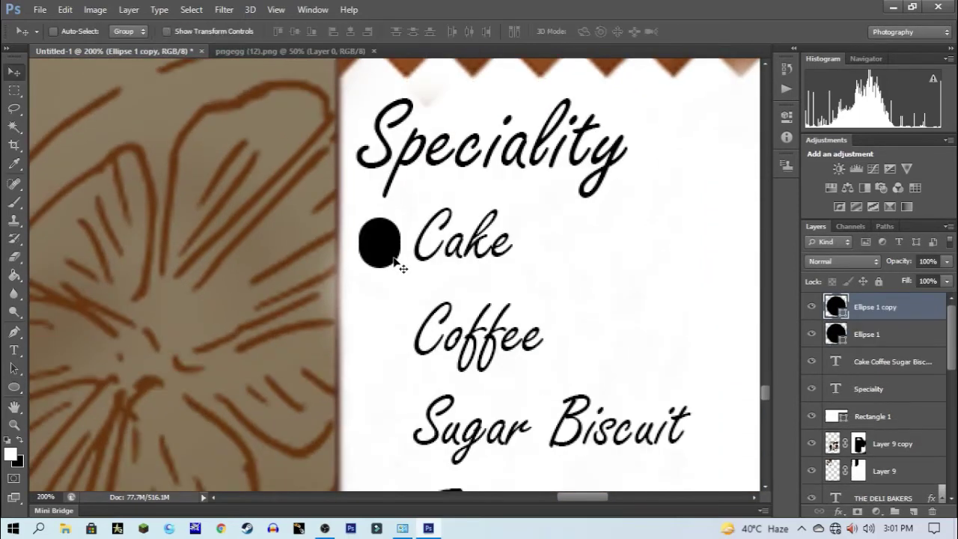
Pull a vertical guide from the rulers to align the bullets and duplicate them
key("ctrl+r")
left_click_drag(34, 300, 122, 261)
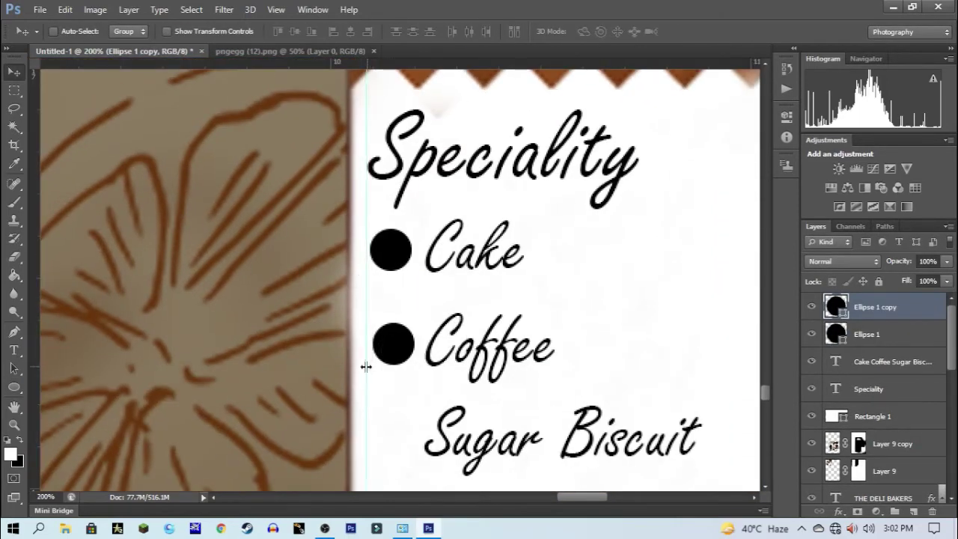
left_click_drag(407, 381, 409, 381)
key("ctrl+j")
Select the three bullet layers together in the Layers panel
scroll(433, 267, "down", 3)
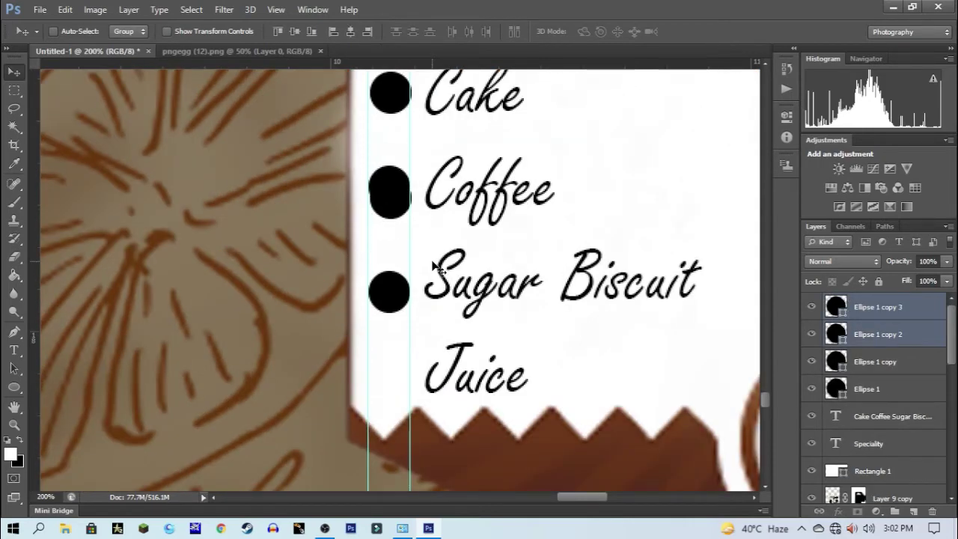
scroll(434, 266, "up", 3)
left_click(867, 388)
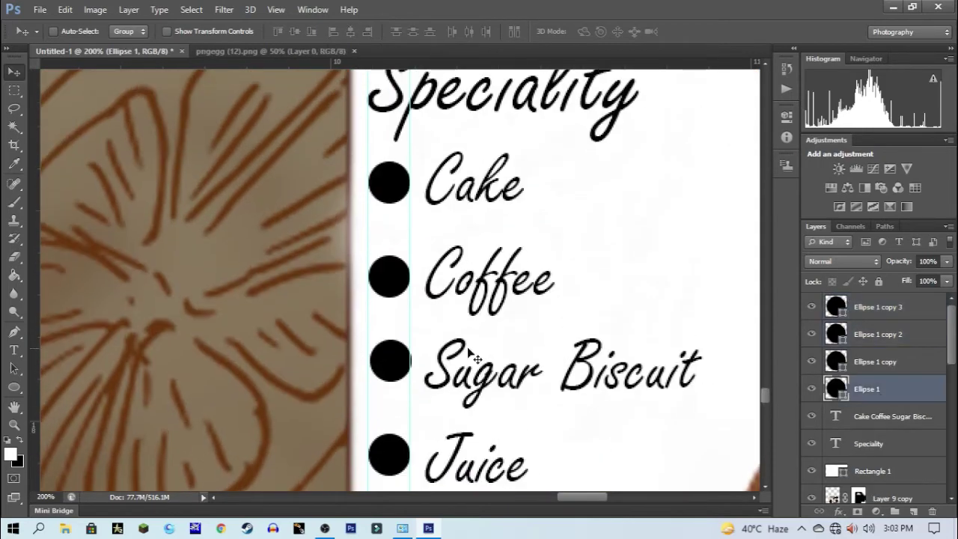
left_click(878, 334)
key("ctrl+plus")
left_click(870, 312)
Shrink a bullet copy to 40% as a dot between Cake and Coffee, then duplicate it downward
key("ctrl+t")
left_click_drag(416, 231, 380, 236)
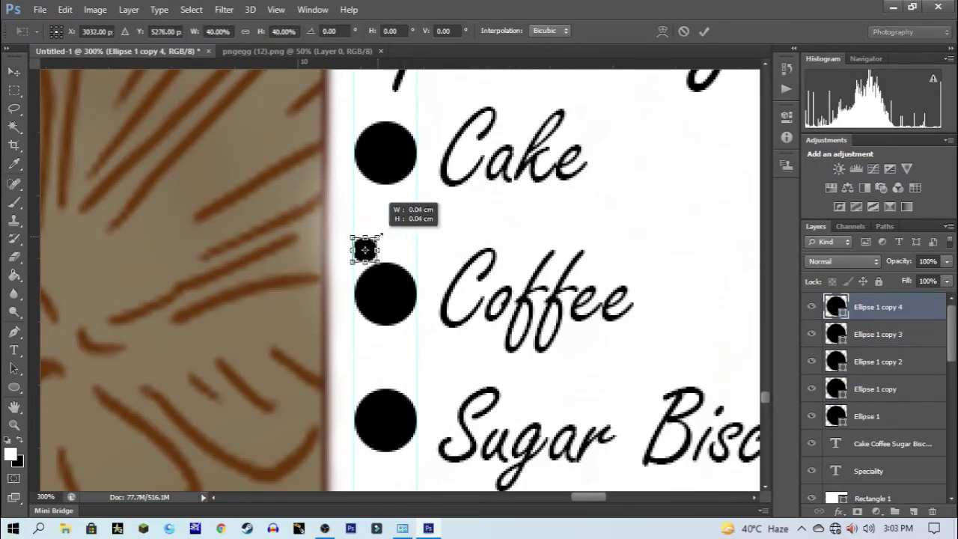
key("Return")
key("ctrl+j")
key("Down")
key("Down")
key("Down")
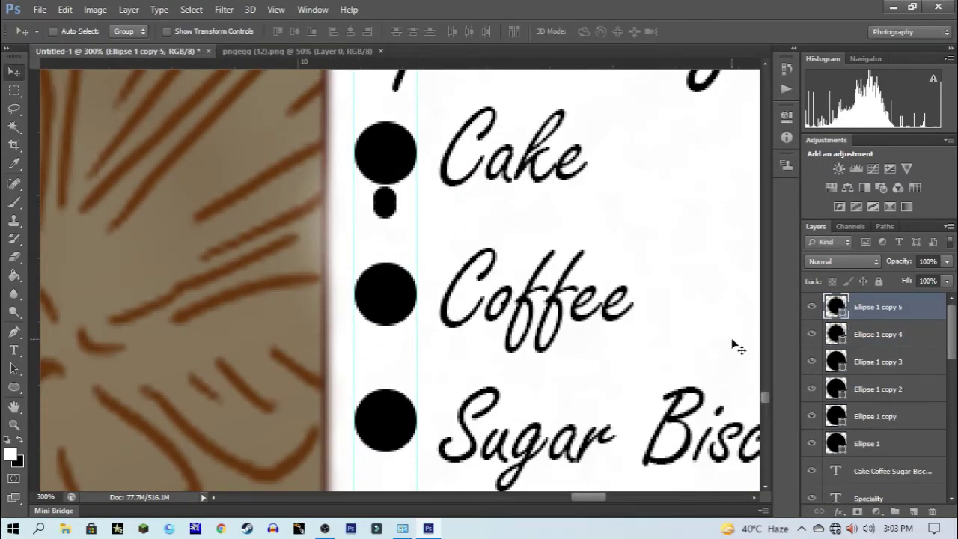
Duplicate the small dots, nudge them further down, and shrink them slightly
key("shift+alt+bracketleft")
key("shift+alt+bracketleft")
key("ctrl+j")
scroll(470, 245, "down", 2)
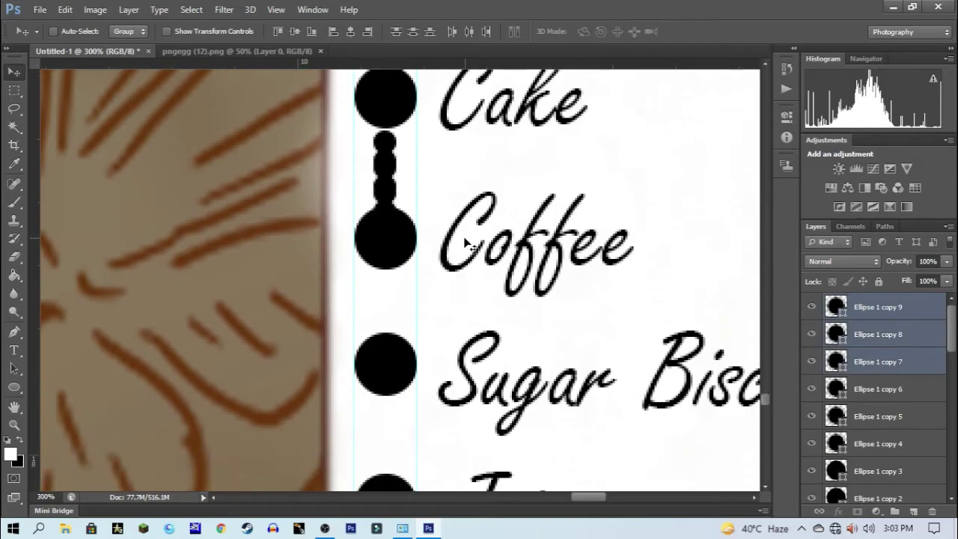
key("shift+Down")
key("shift+Down")
key("shift+Down")
scroll(470, 245, "down", 2)
key("ctrl+t")
left_click_drag(396, 246, 393, 231)
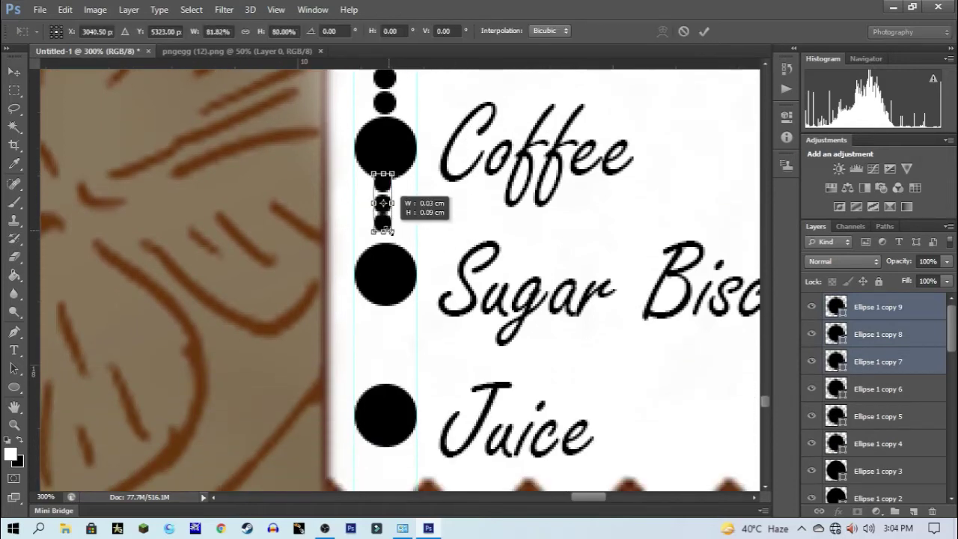
key("Return")
Select the top small dot layer and zoom out to view the whole menu card
left_click(879, 308)
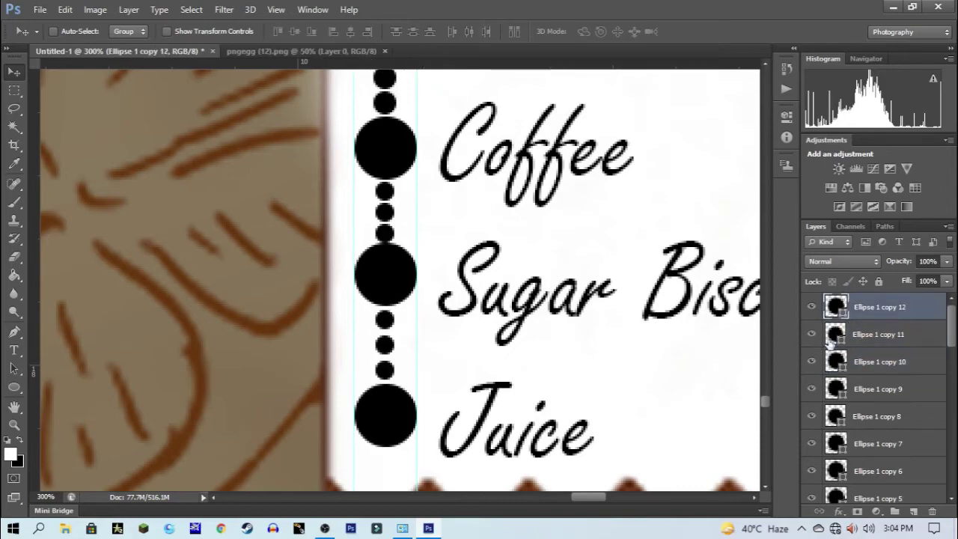
key("ctrl+minus")
key("ctrl+minus")
key("ctrl+minus")
key("alt+comma")
scroll(886, 367, "up", 3)
Merge the bullet dot layers into a single layer
left_click(880, 307, "shift")
scroll(887, 366, "down", 3)
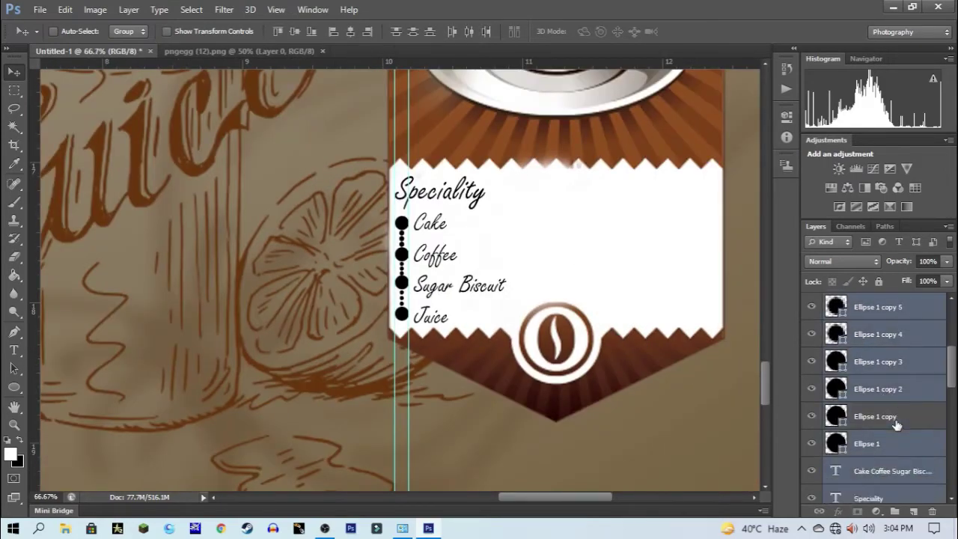
right_click(888, 422)
left_click(621, 364)
scroll(504, 272, "up", 2)
Zoom out to the whole poster and move the coffee cup up into place
key("ctrl+minus")
key("ctrl+minus")
key("ctrl+minus")
scroll(500, 265, "up", 3)
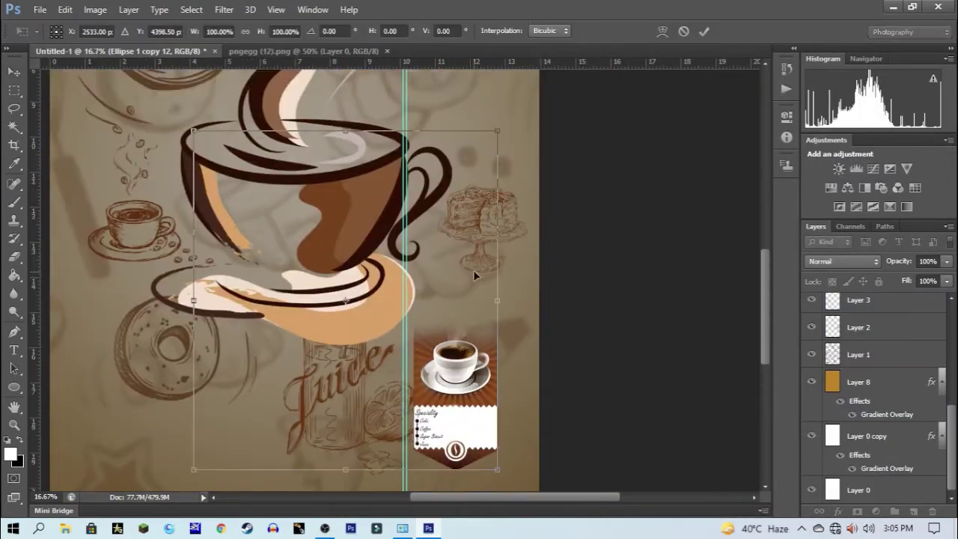
scroll(484, 270, "up", 3)
scroll(523, 239, "up", 1)
scroll(554, 204, "up", 1)
left_click_drag(554, 203, 561, 133)
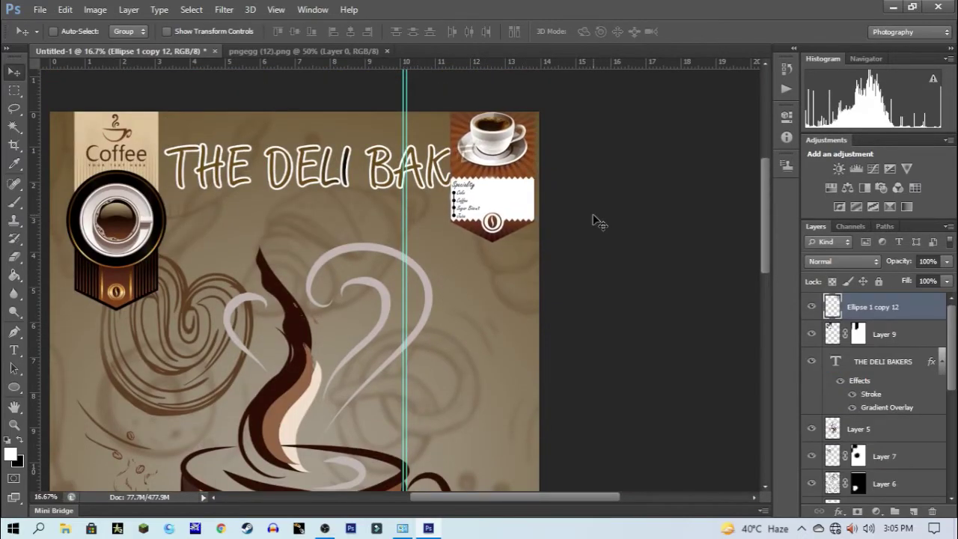
key("ctrl+t")
key("Return")
Zoom in and pan over to the menu card's Speciality list
key("ctrl+plus")
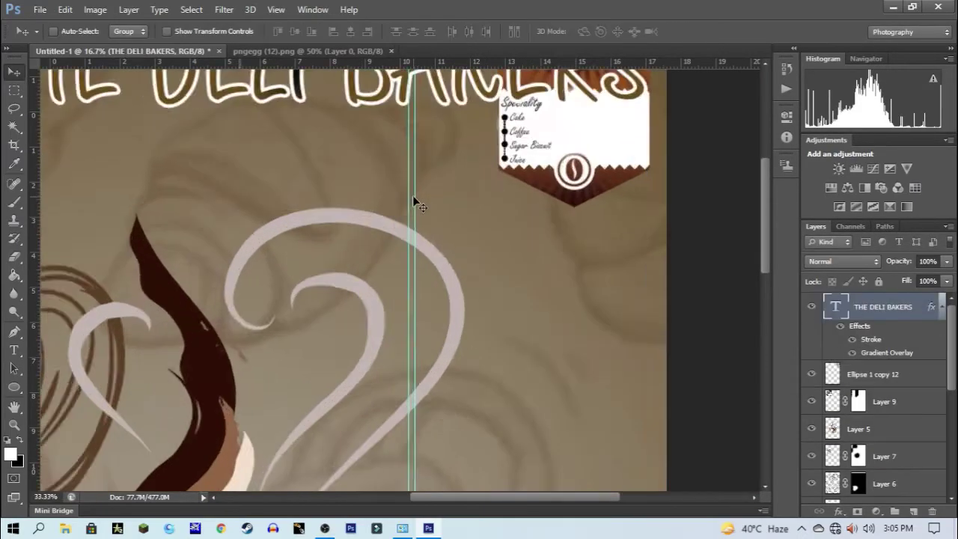
key("ctrl+plus")
key("ctrl+plus")
scroll(628, 215, "up", 3)
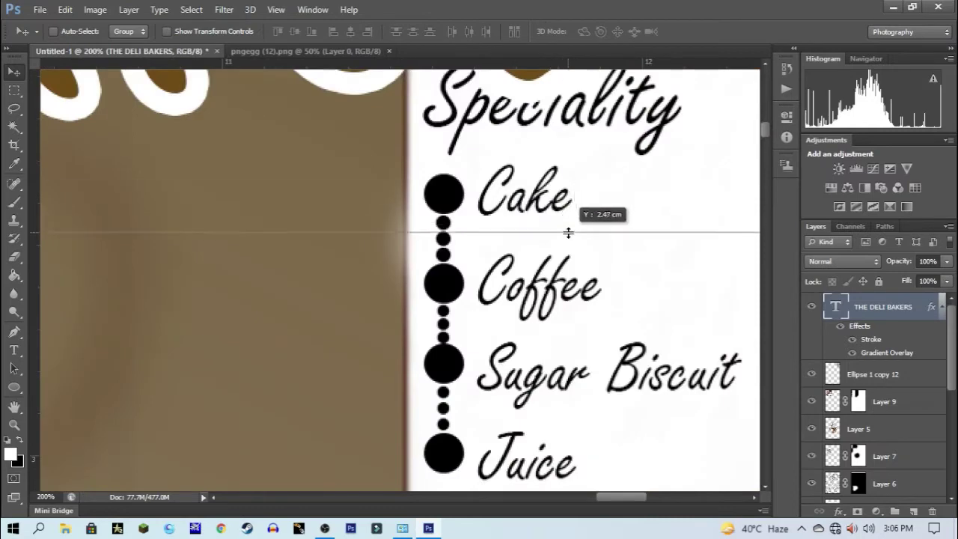
scroll(614, 389, "right", 5)
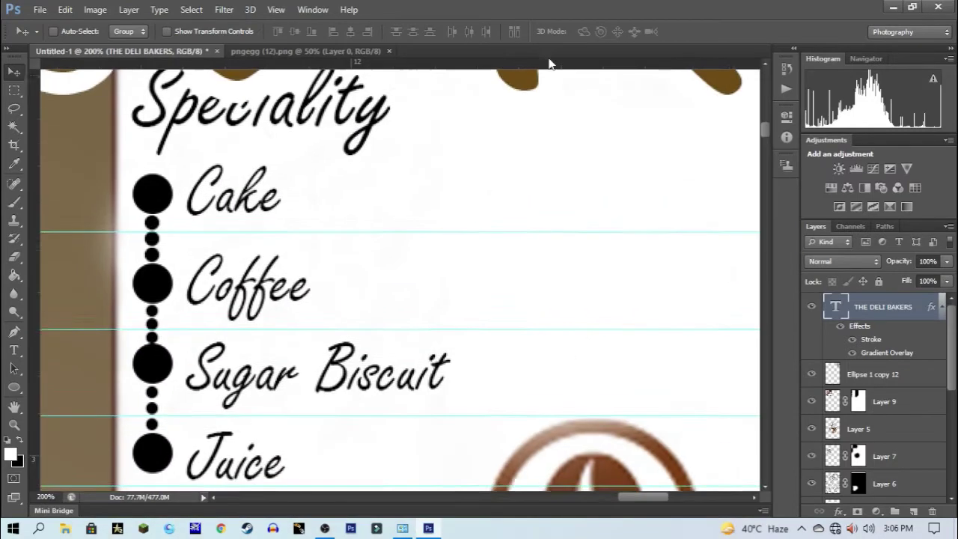
scroll(537, 104, "up", 1)
scroll(562, 199, "right", 5)
Paste the cake sketch into the poster and shrink it to icon size beside the Cake row
key("ctrl+o")
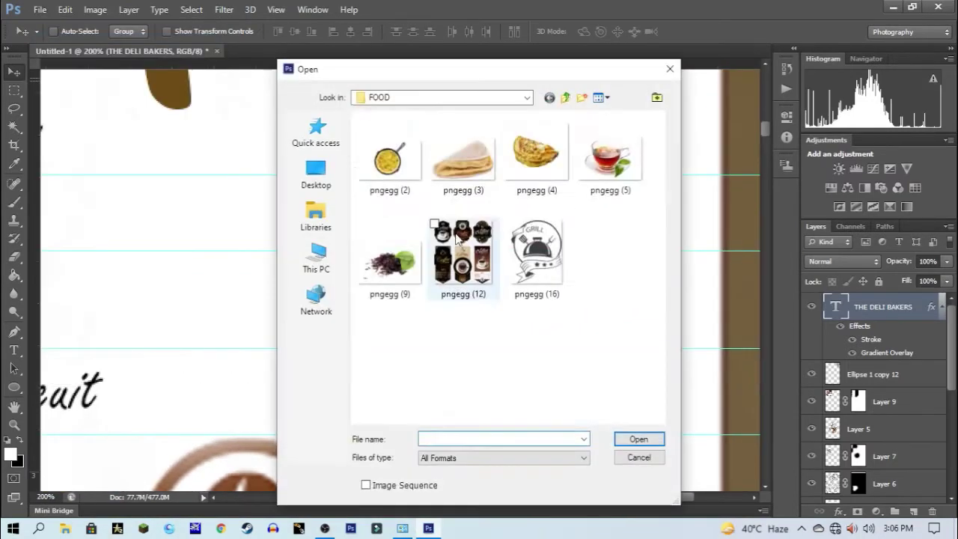
left_click(570, 96)
key("Escape")
key("ctrl+v")
key("ctrl+t")
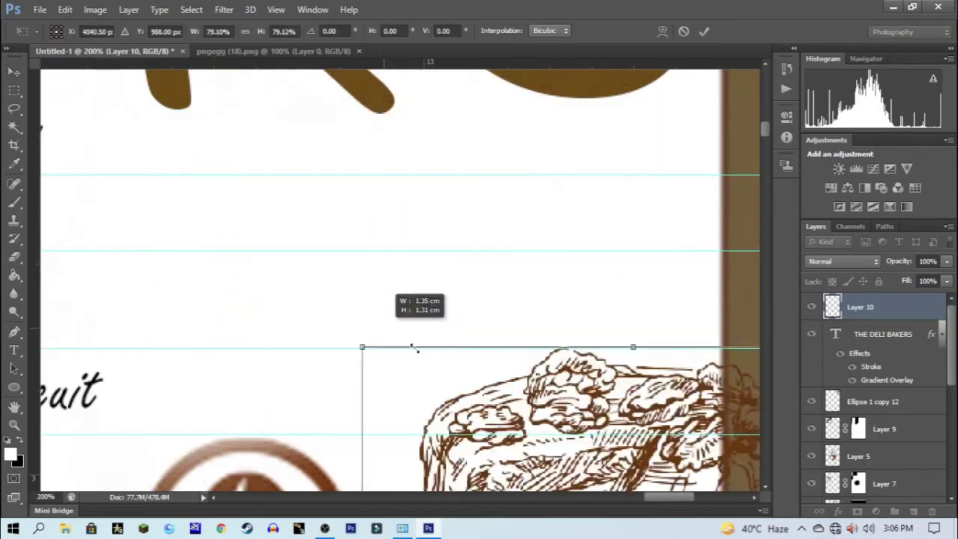
left_click_drag(363, 342, 562, 285)
left_click_drag(599, 337, 612, 246)
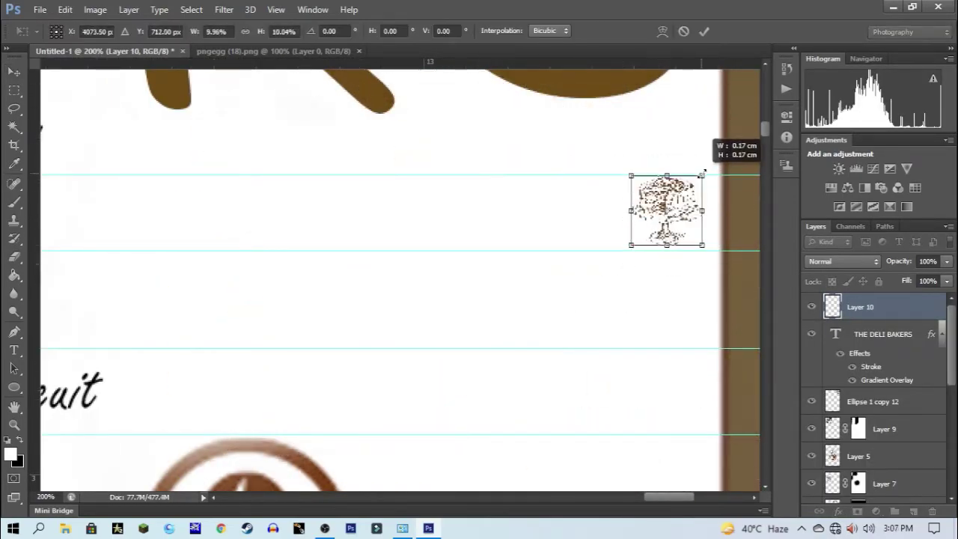
Copy the coffee-cup sketch beside the Coffee row, then open the pngegg (27) pastry sheet
key("ctrl+o")
double_click(458, 246)
key("ctrl+a")
key("ctrl+c")
key("ctrl+Tab")
key("ctrl+v")
key("ctrl+t")
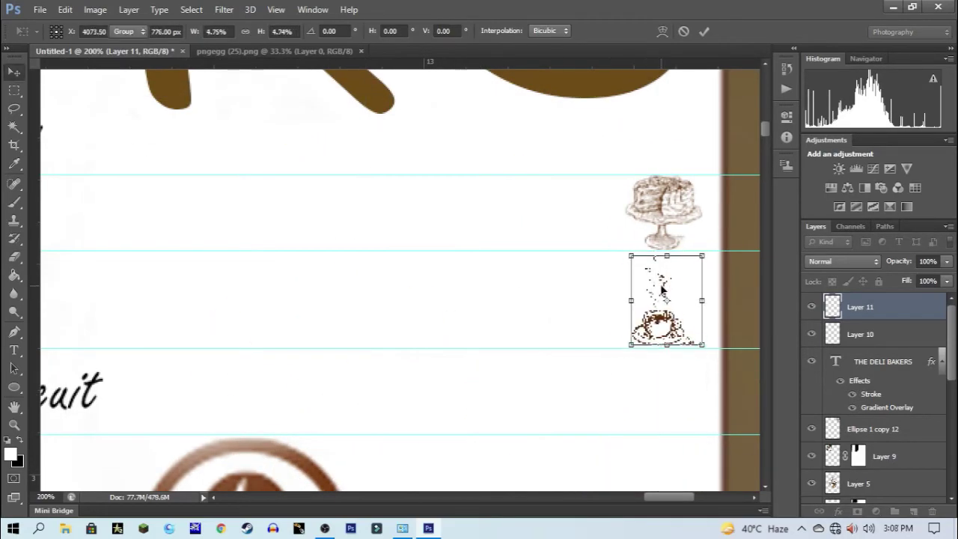
key("Return")
scroll(661, 291, "down", 2)
key("ctrl+o")
double_click(534, 247)
Crop the pngegg (27) sketch sheet down to the heart-shaped pastry
key("c")
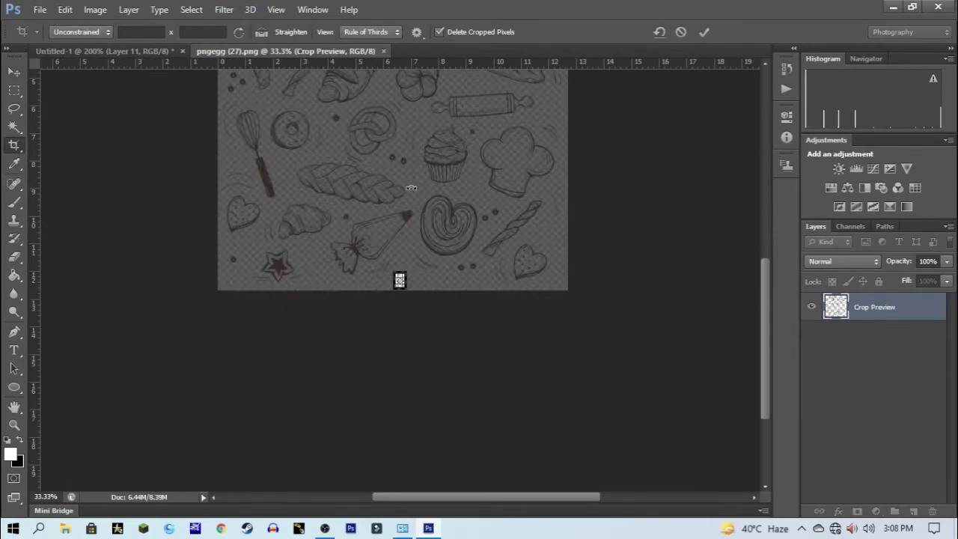
left_click_drag(423, 226, 490, 266)
key("Return")
Copy the pastry into the poster and shrink it to about 57%
key("v")
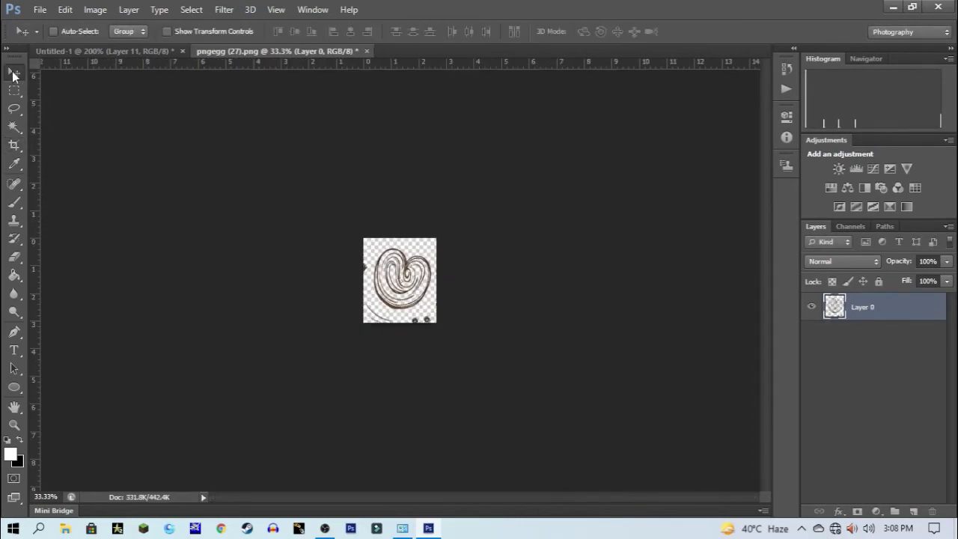
key("ctrl+a")
key("ctrl+c")
key("ctrl+Tab")
key("ctrl+v")
key("ctrl+t")
left_click_drag(566, 278, 500, 328)
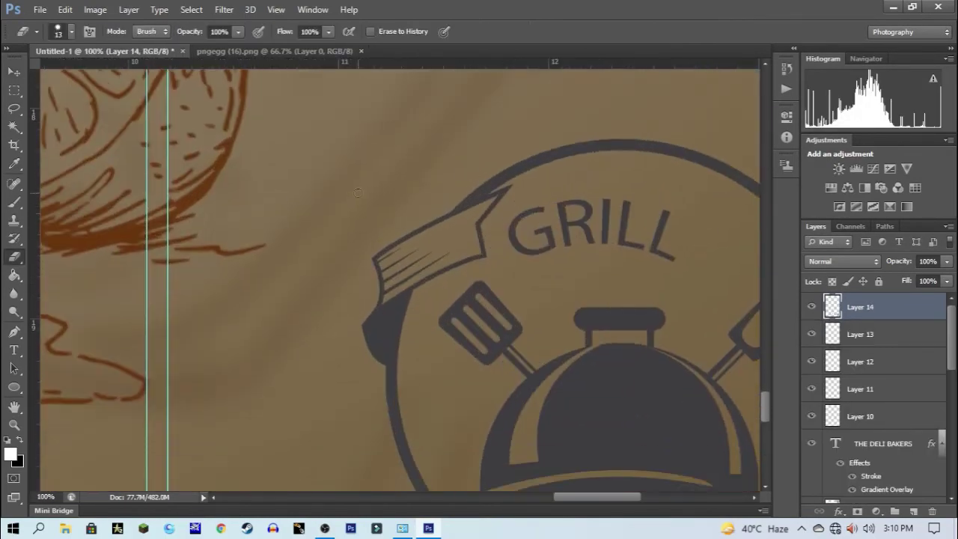
Erase the GRILL lettering from the logo on Layer 14 and fit the poster on screen
left_click_drag(669, 238, 619, 205)
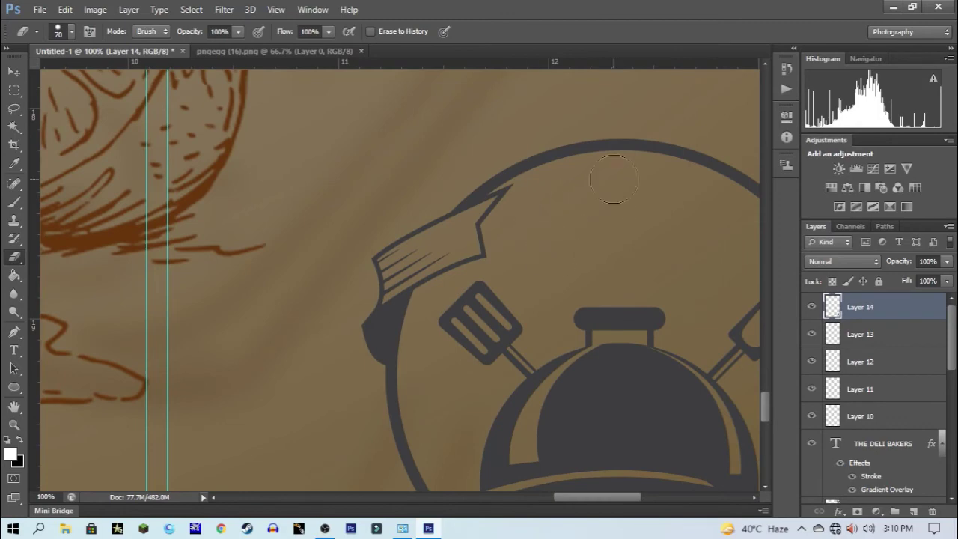
key("ctrl+0")
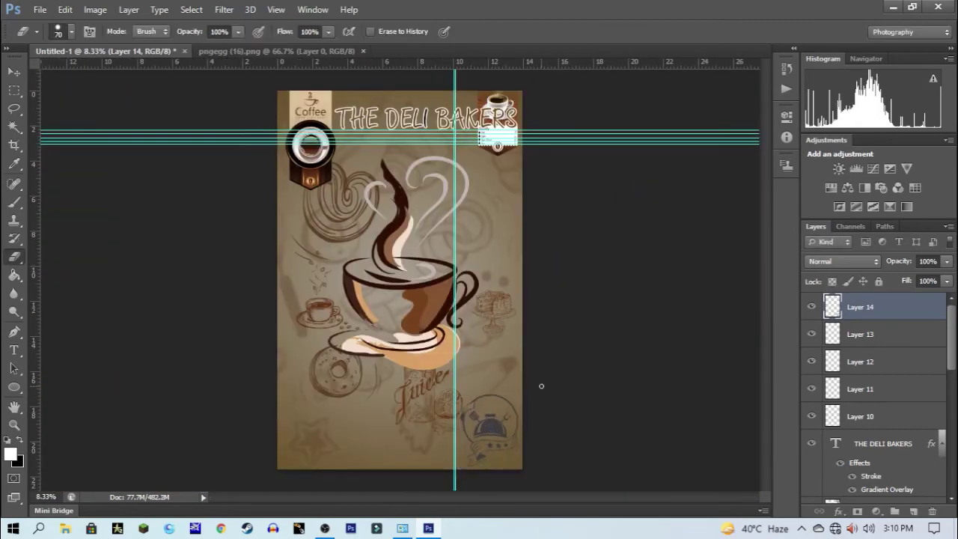